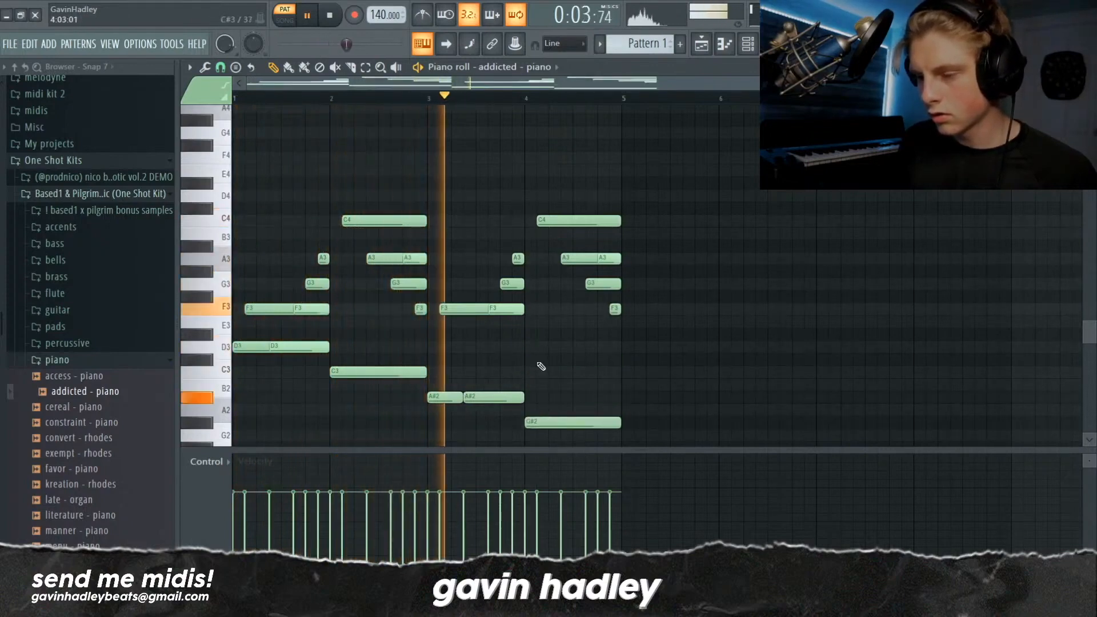
Follow bar 4's A#2 bass note with a C3 held to the bar's end, and split bar 2's C3 into two notes.
key("space")
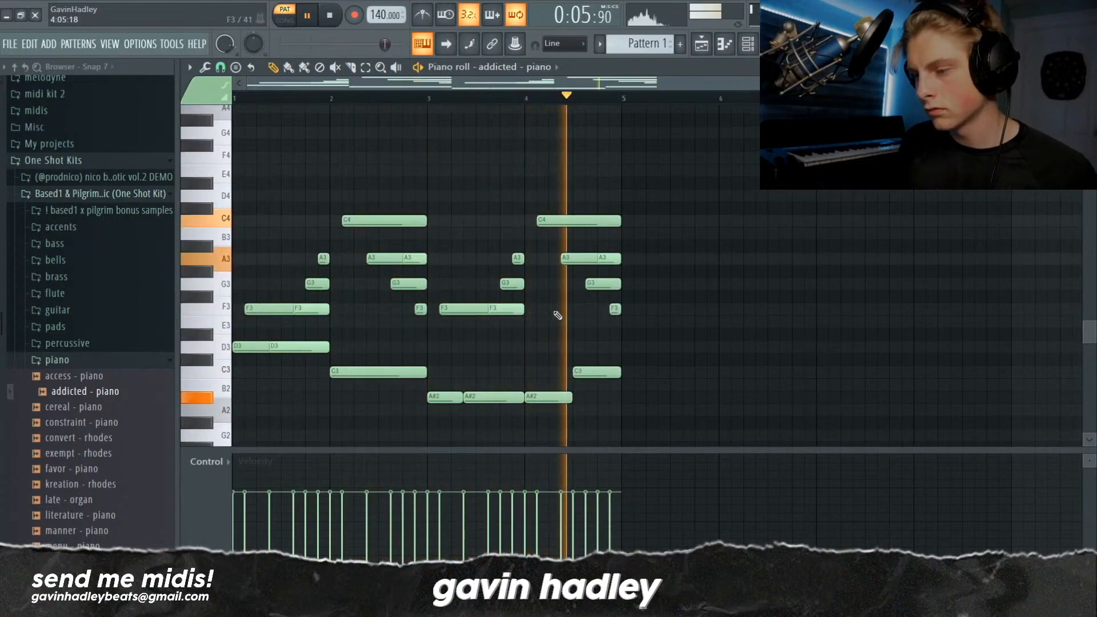
left_click(582, 372)
left_click_drag(597, 372, 621, 373)
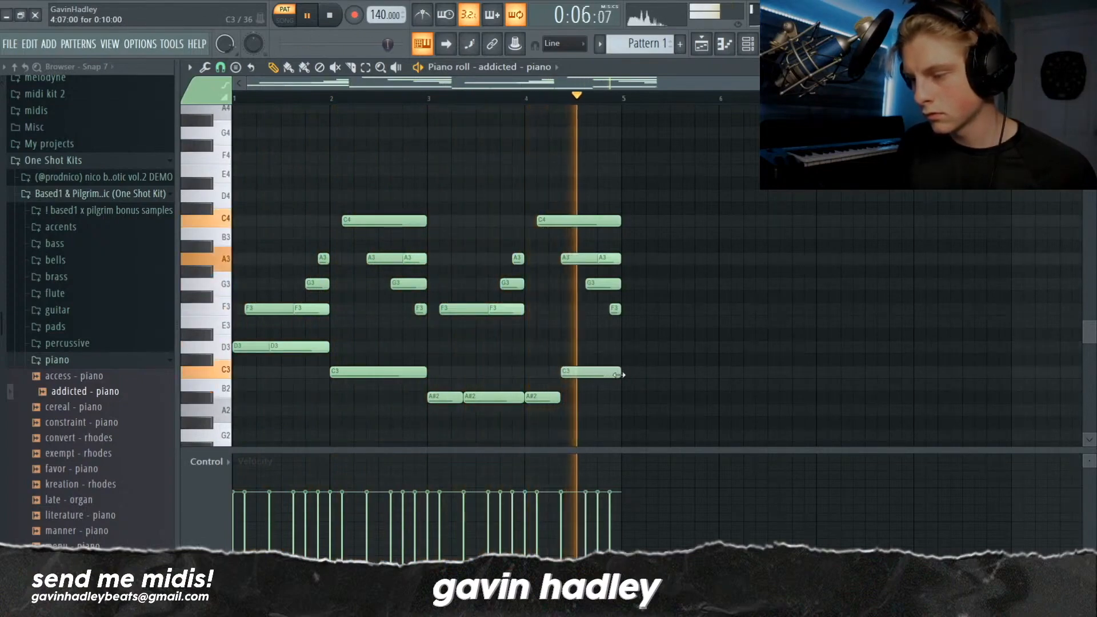
mouse_move(420, 370)
left_mouse_down()
mouse_move(366, 372)
mouse_move(426, 373)
left_mouse_up()
left_click(374, 372)
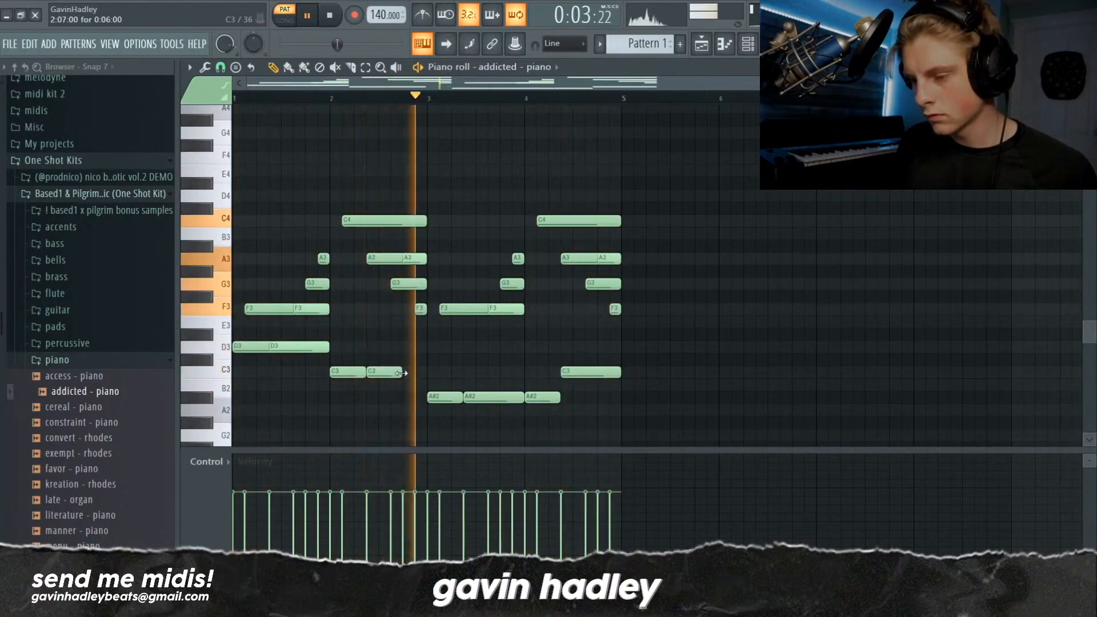
key("space")
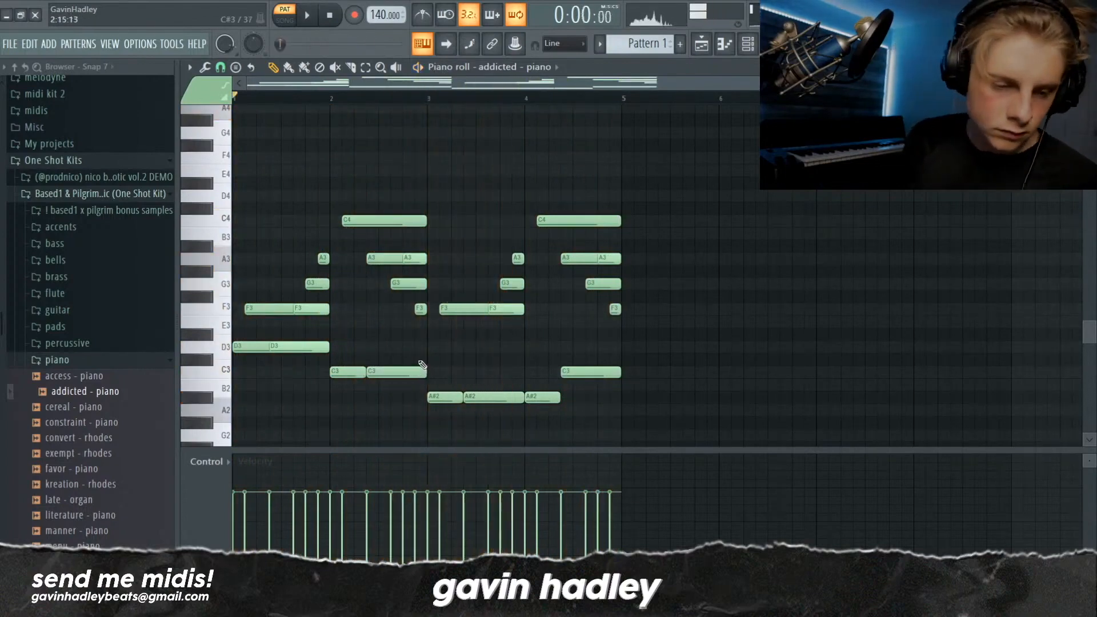
Draft a melody above the chords with F4 and C4 in bar 1, A3 starting bar 3 and G3 at bar 3's end.
scroll(282, 305, "up", 3)
left_click_drag(209, 268, 278, 272)
key("space")
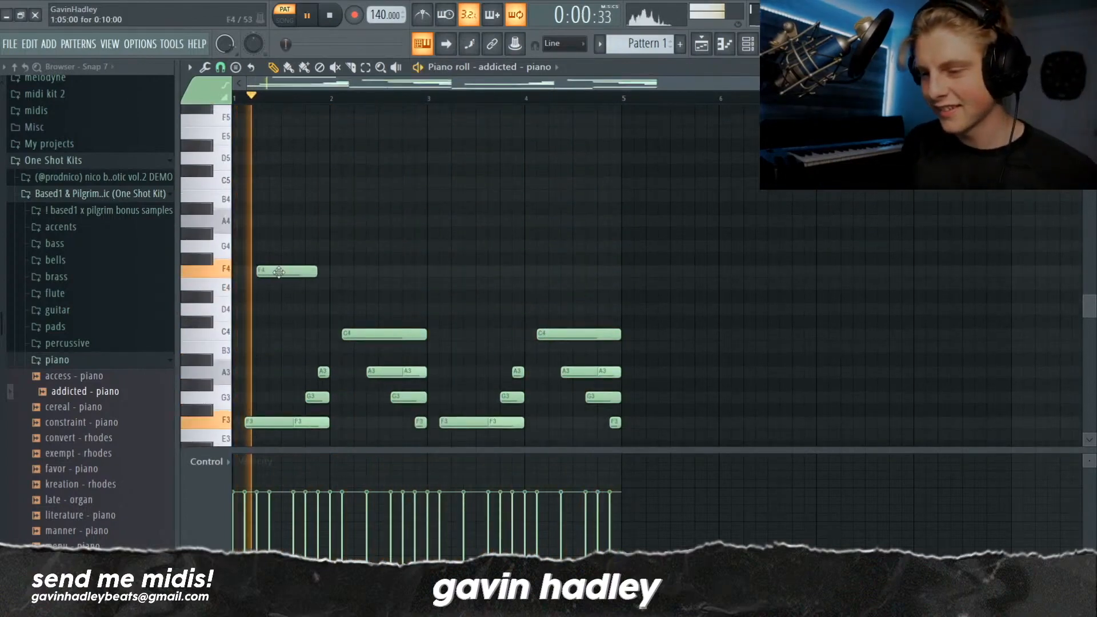
key("space")
left_click(284, 333)
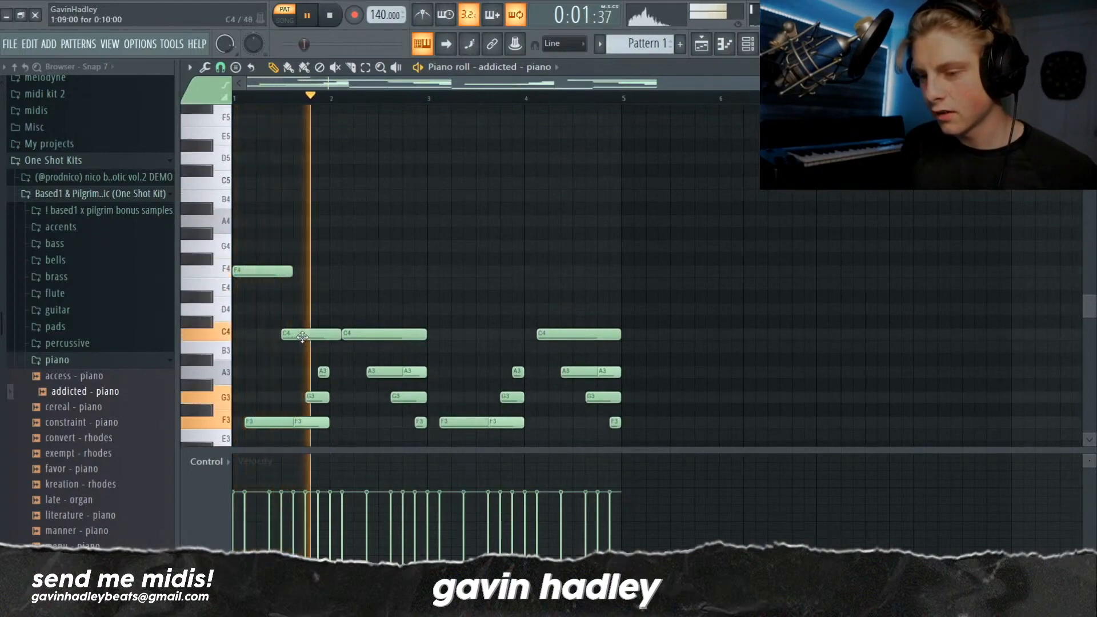
left_click(436, 372)
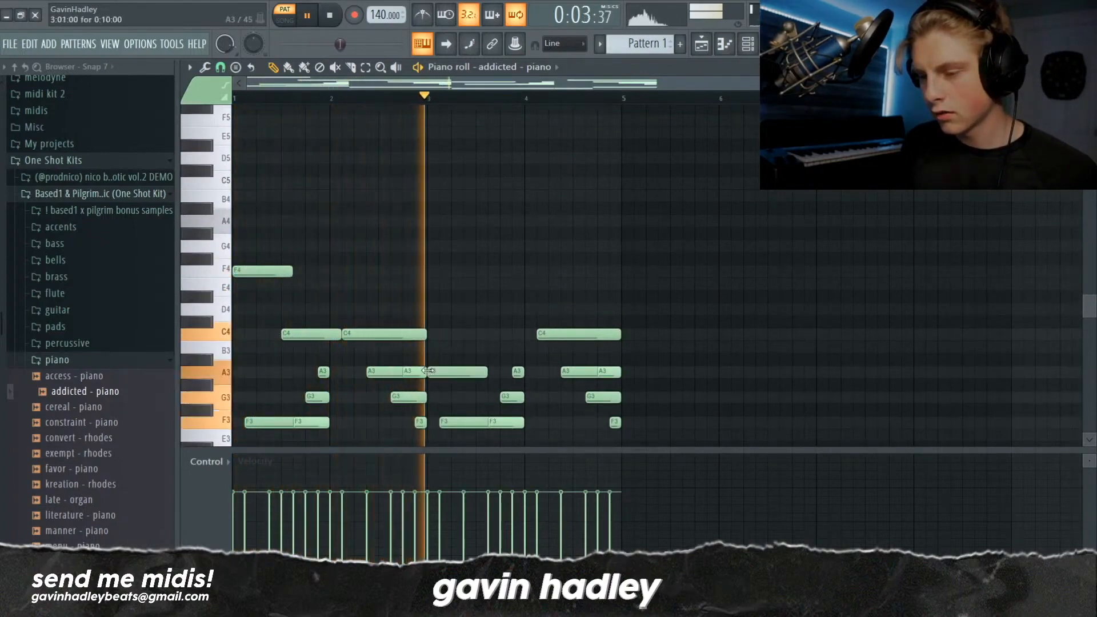
left_click(523, 395)
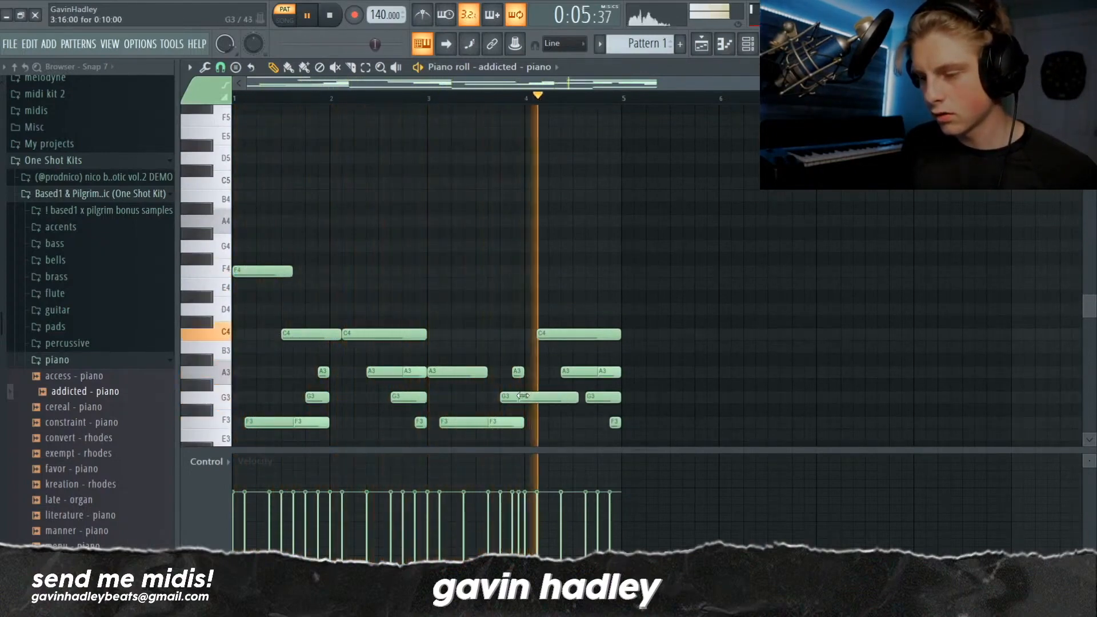
Raise the F4 and C4 melody notes in bar 1 by an octave, and continue the melody in bar 2 with A4 and G4.
left_click_drag(244, 204, 308, 352)
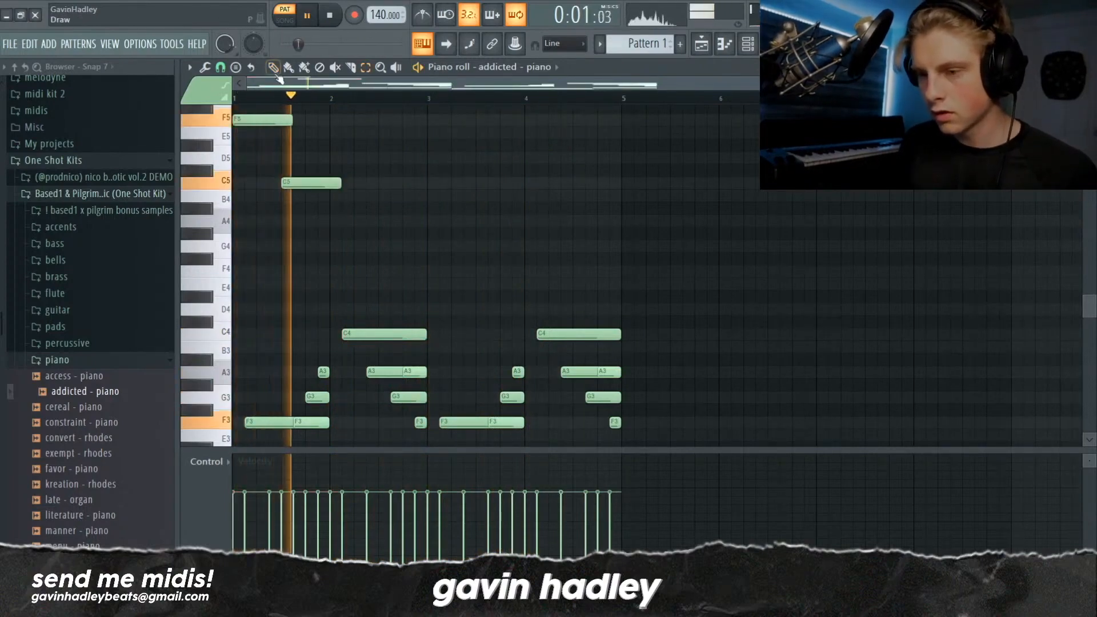
left_click(353, 222)
left_click(407, 245)
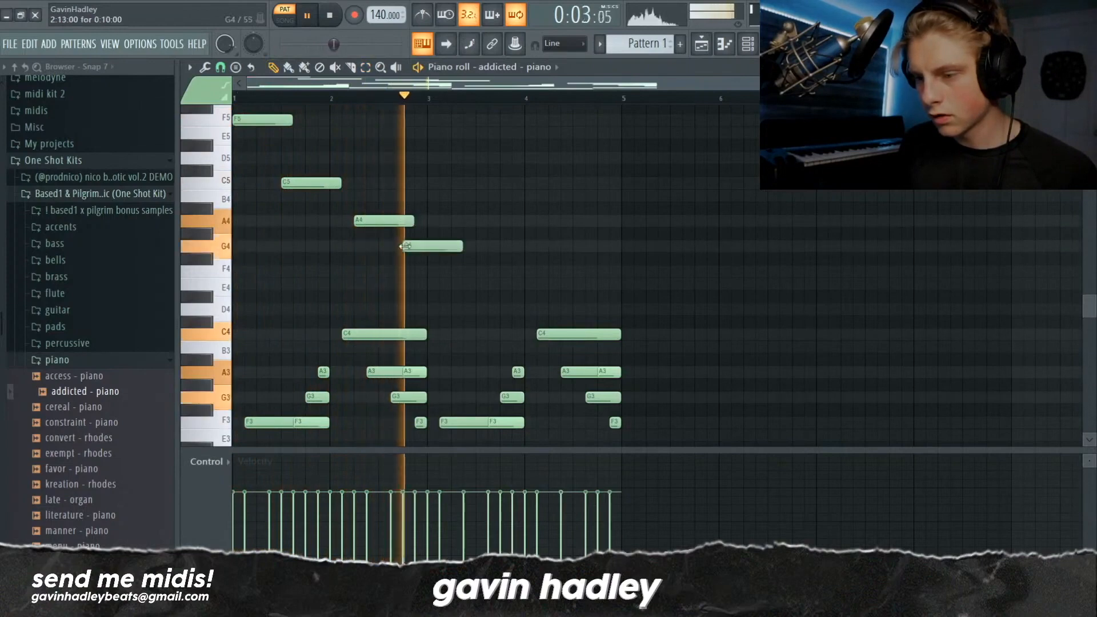
key("space")
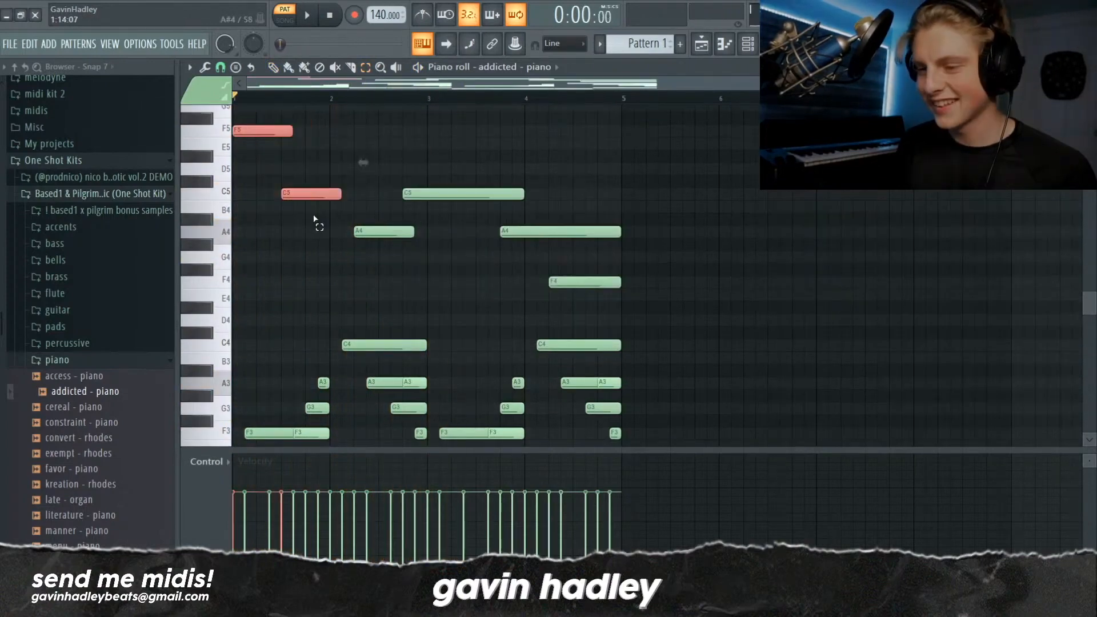
Lower the first two melody notes, F5 and C5, by one octave and play the pattern back.
key("ctrl+Down")
key("space")
scroll(370, 206, "down", 3)
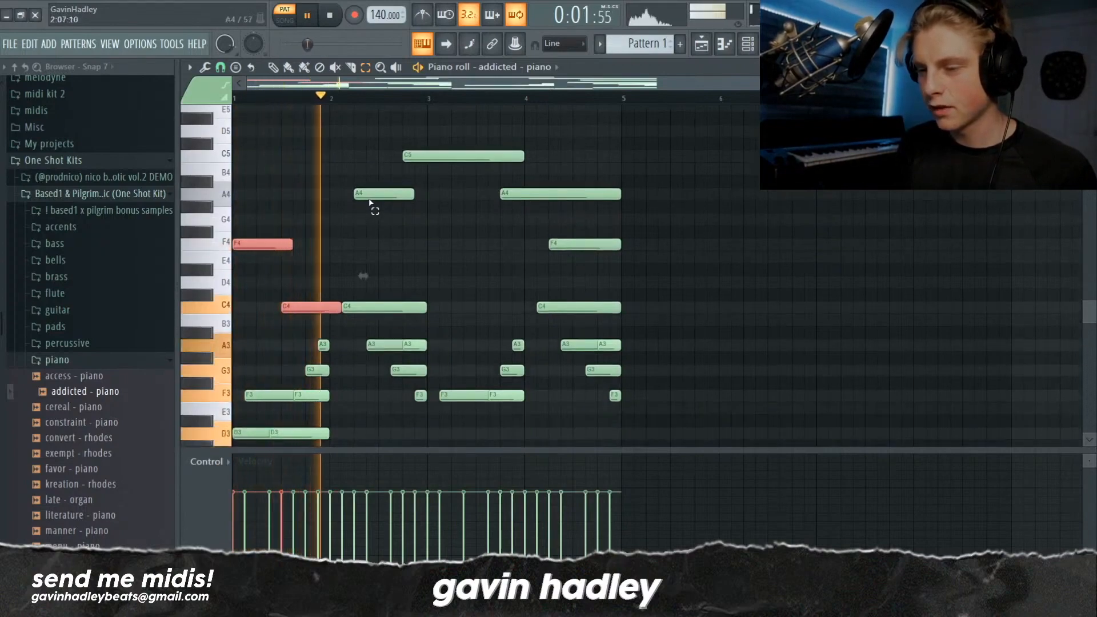
left_click(445, 160)
left_click(464, 183)
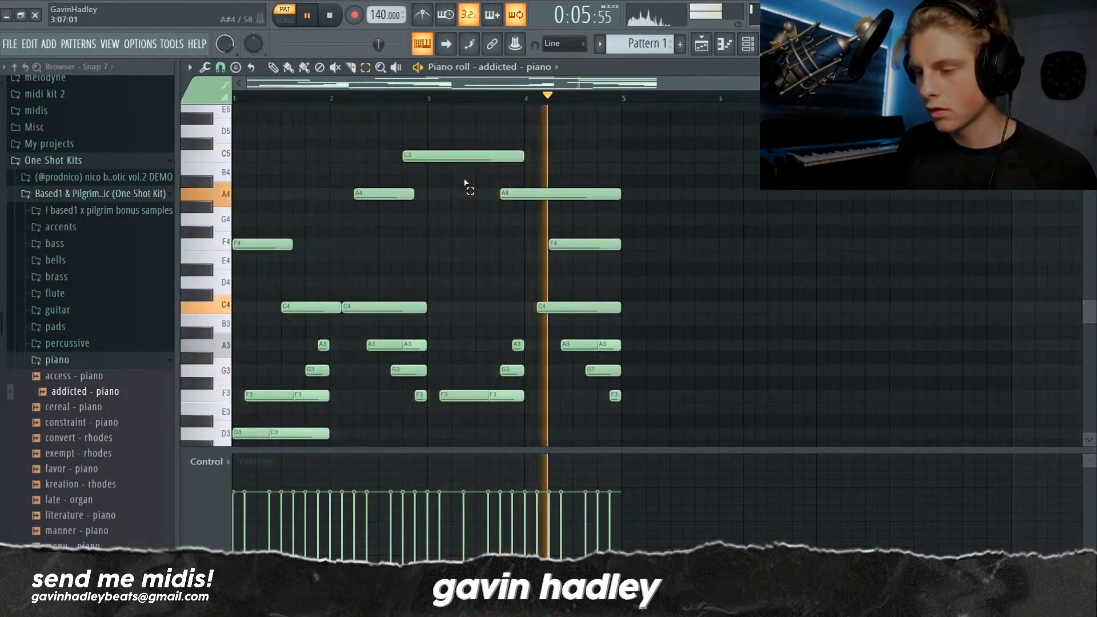
Duplicate the four-bar pattern into bars 5–8, and replace the copied melody's ending with one F4 held from late bar 6 to bar 8's end.
key("ctrl+b")
left_click(336, 162, "ctrl")
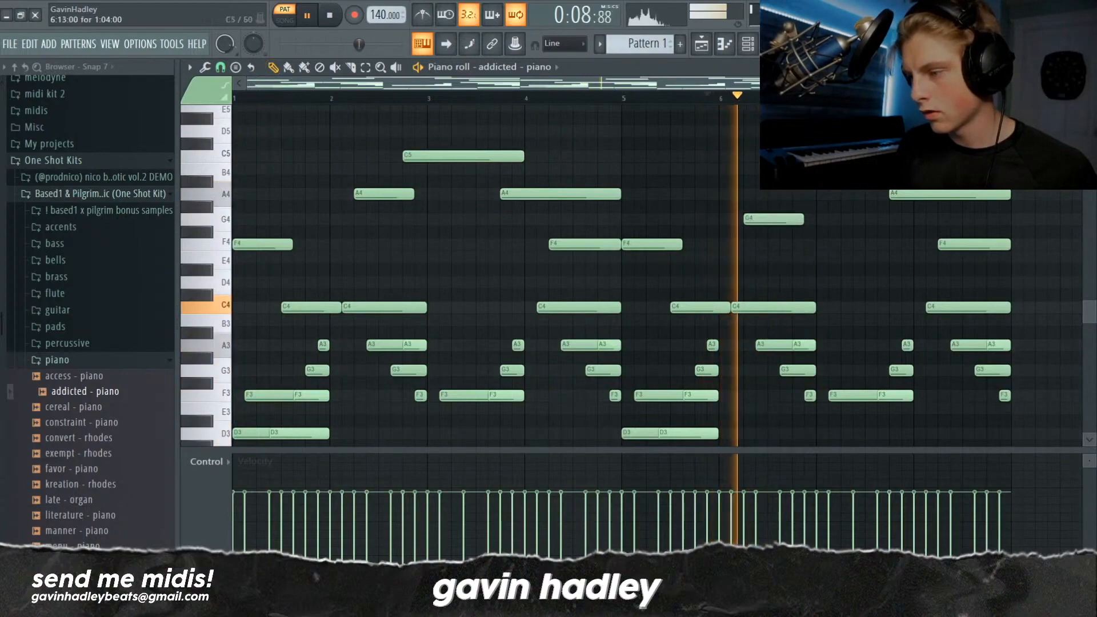
left_click(800, 244)
left_click_drag(810, 236, 814, 238)
right_click(923, 195)
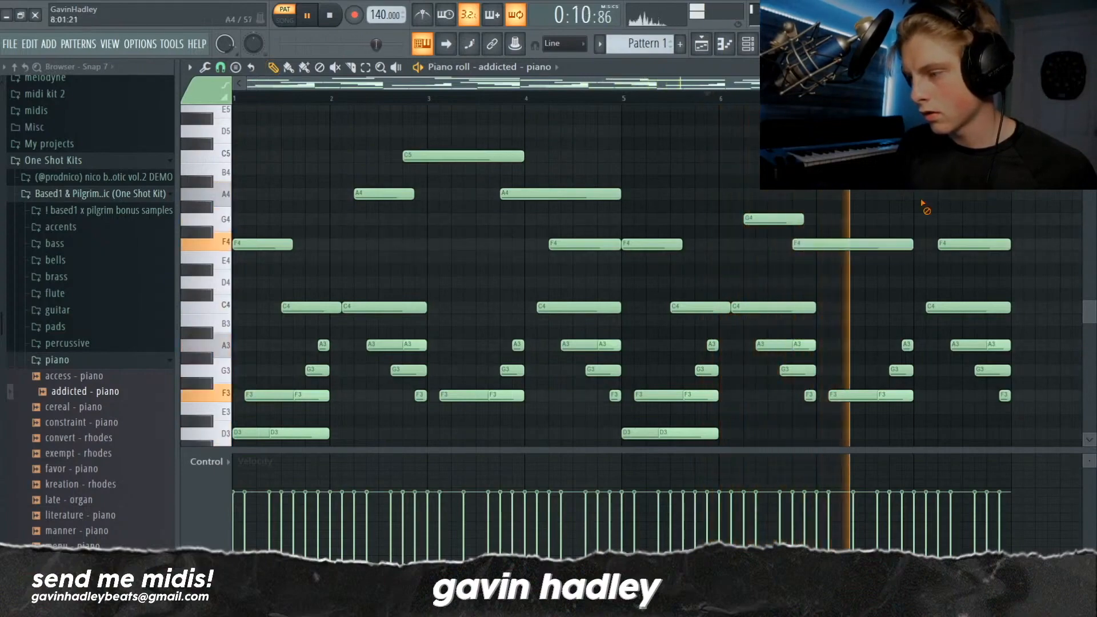
right_click(946, 244)
left_click_drag(951, 251, 1011, 247)
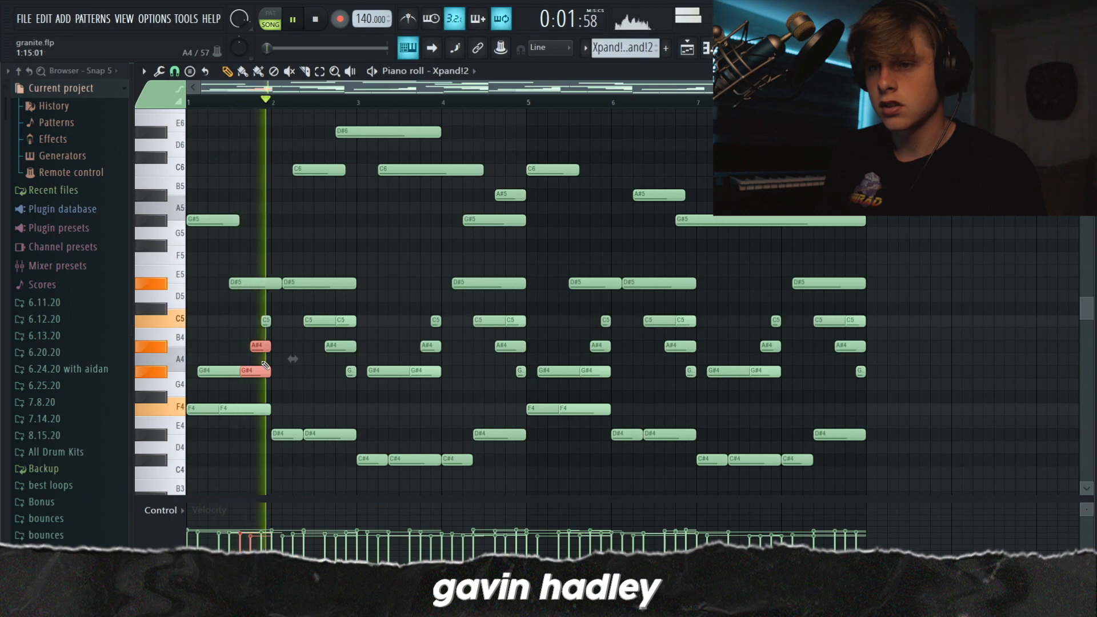
Play back the Xpand!2 pattern and look over its melody and chord notes.
key("space")
scroll(219, 375, "down", 3)
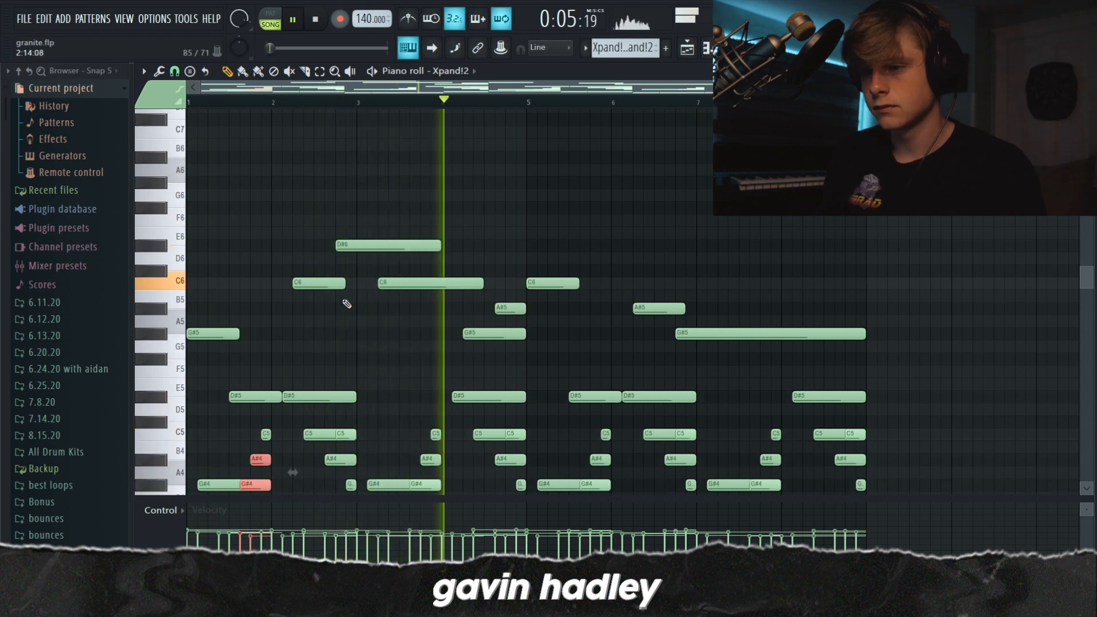
key("space")
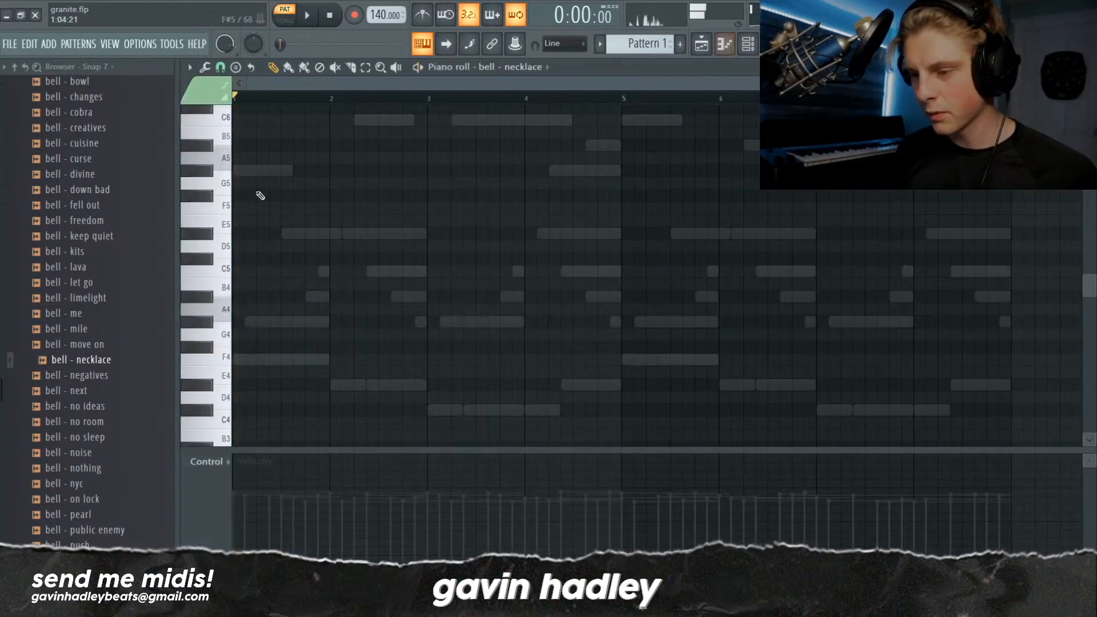
Draw a bell - necklace counter-melody with C5, D#5 and A#4 in bar 1, C5 in bar 2 and A#4 at bar 3's start.
key("space")
left_click(282, 166)
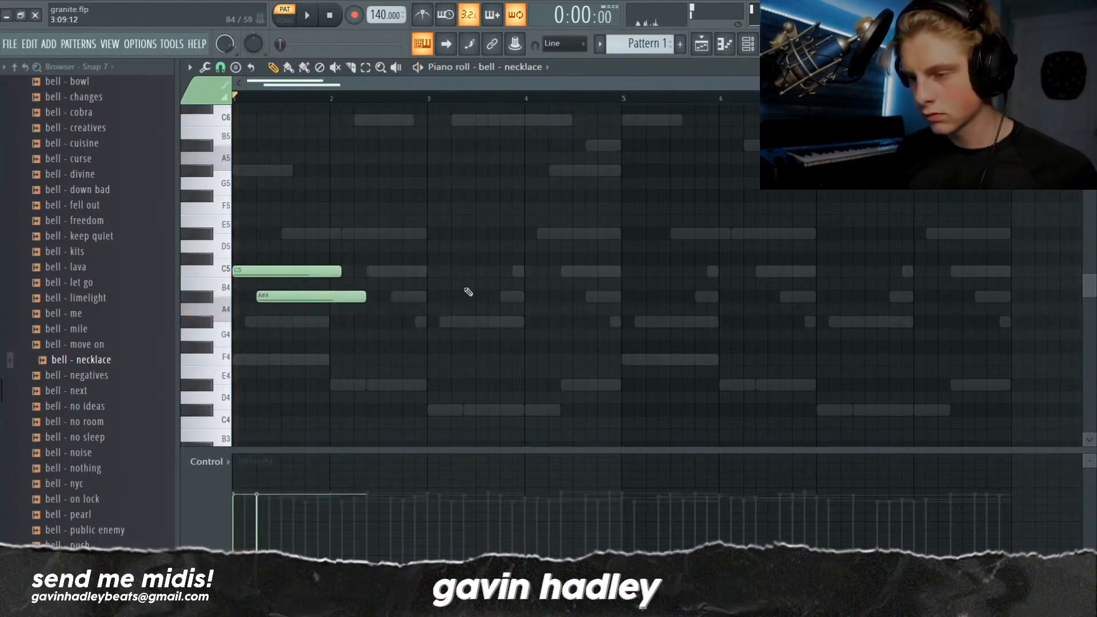
key("space")
left_click(314, 297)
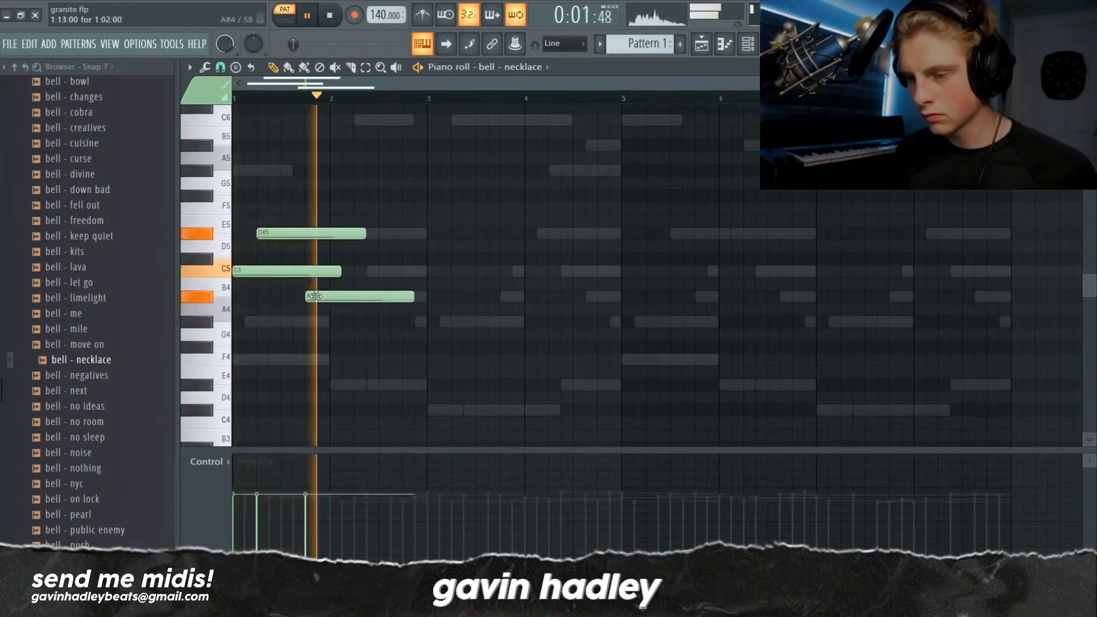
left_click(384, 272)
left_click(437, 297)
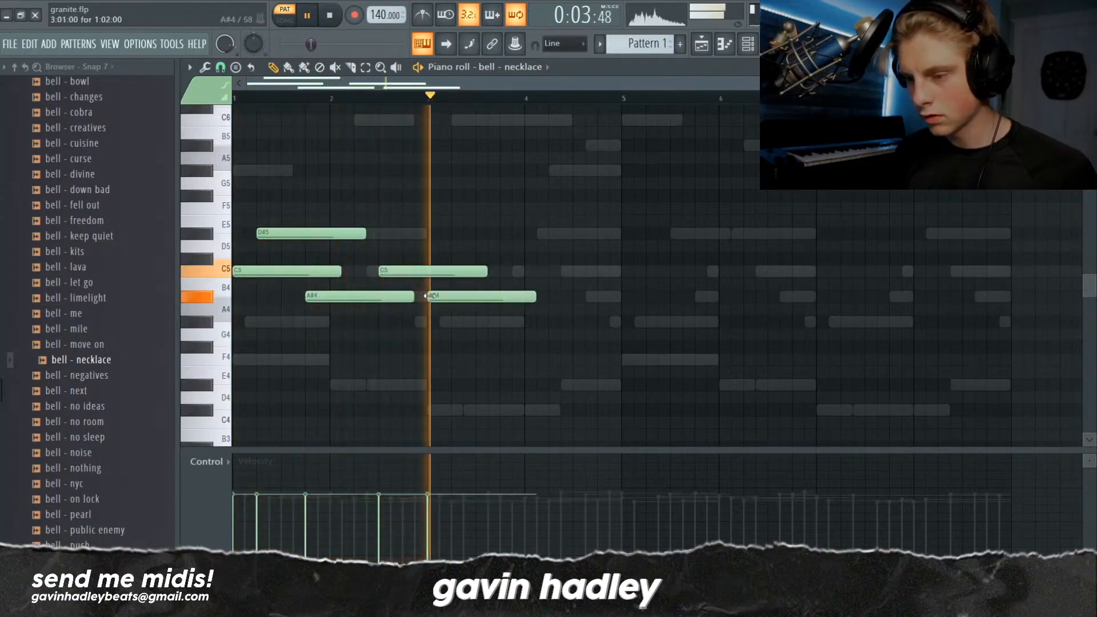
Move the last bell note to G#4 late in bar 2, and make the melody legato, one octave lower.
key("space")
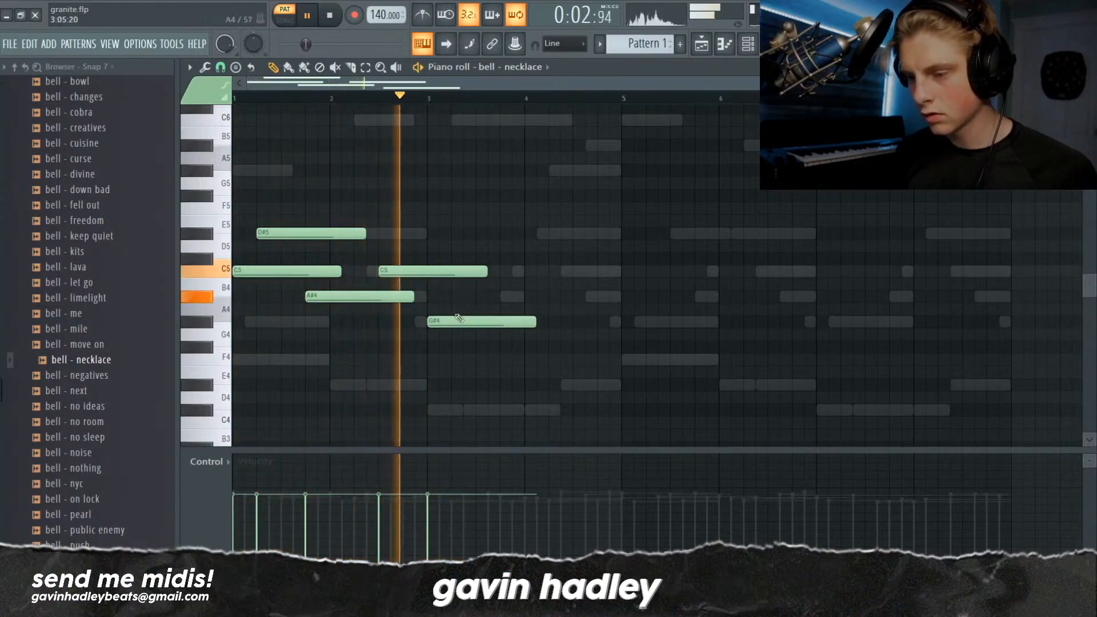
left_click_drag(451, 320, 459, 320)
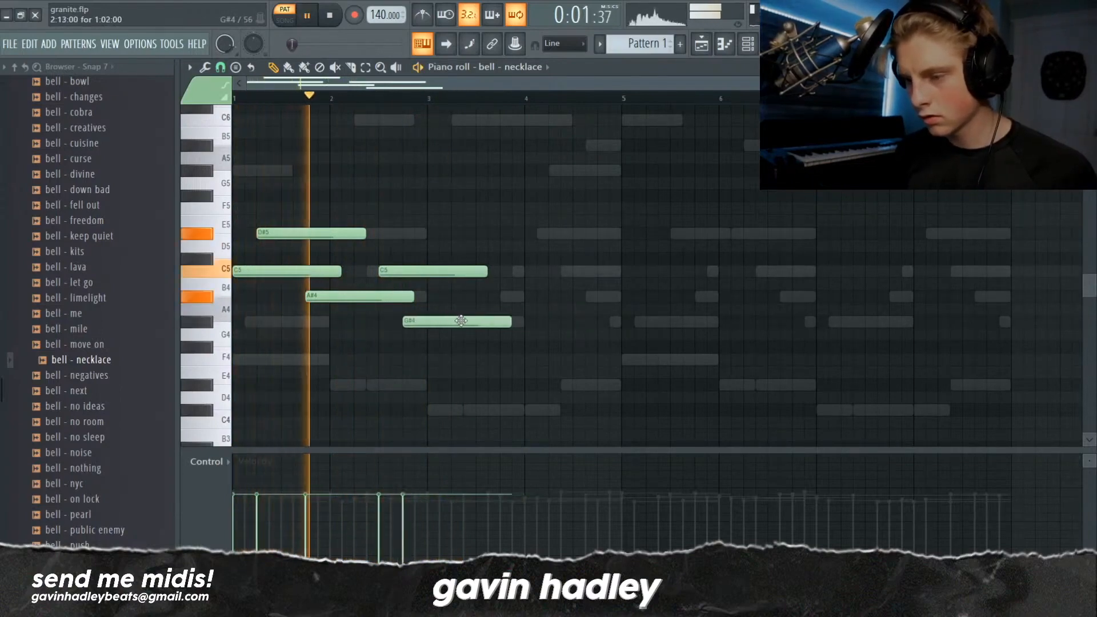
key("ctrl+l")
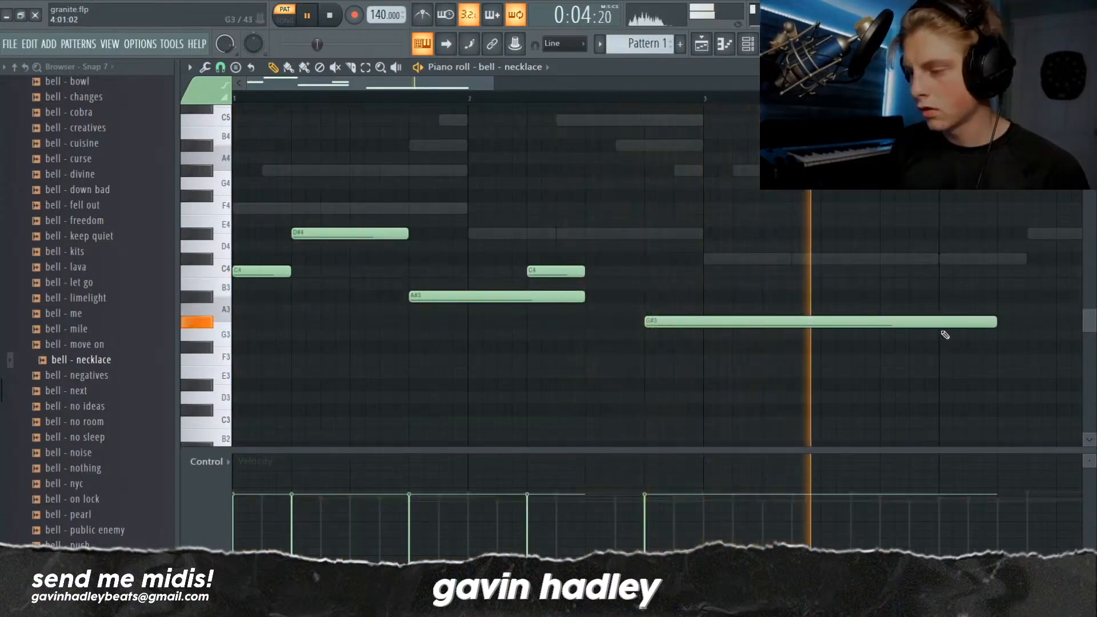
Extend the bell melody in bar 4 with G3 at the bar's start and D#3 at its midpoint.
left_click(944, 336)
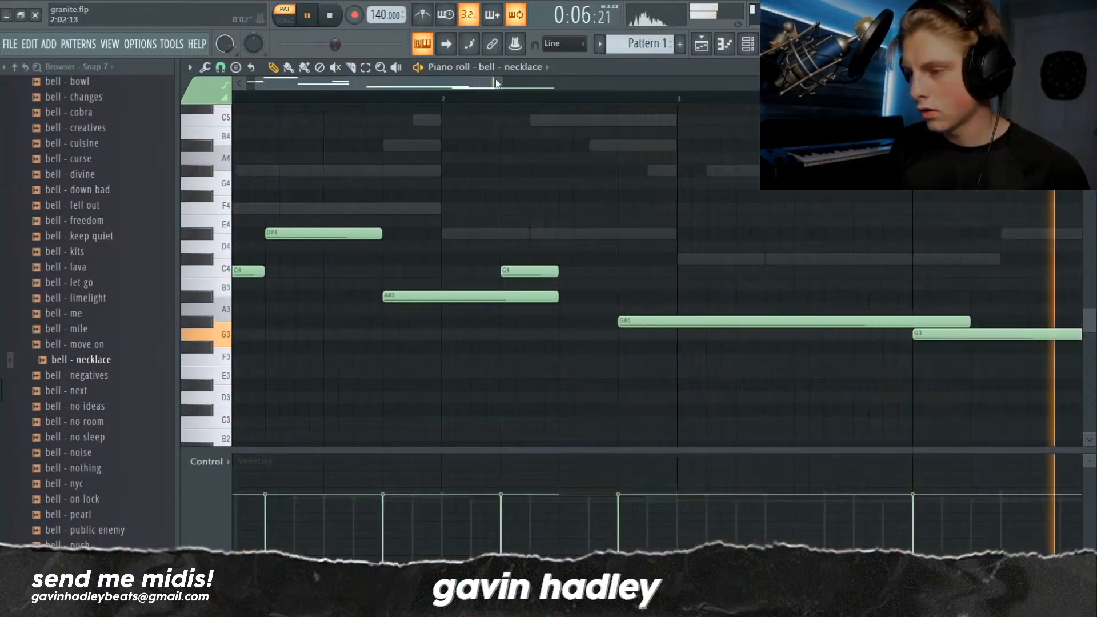
key("space")
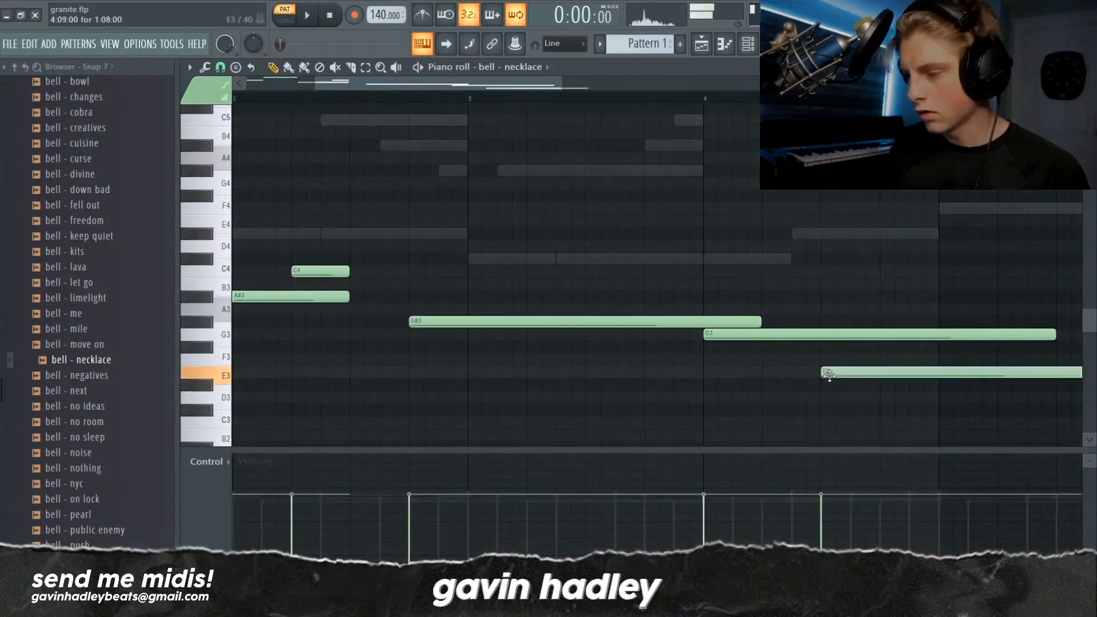
left_click_drag(829, 375, 832, 387)
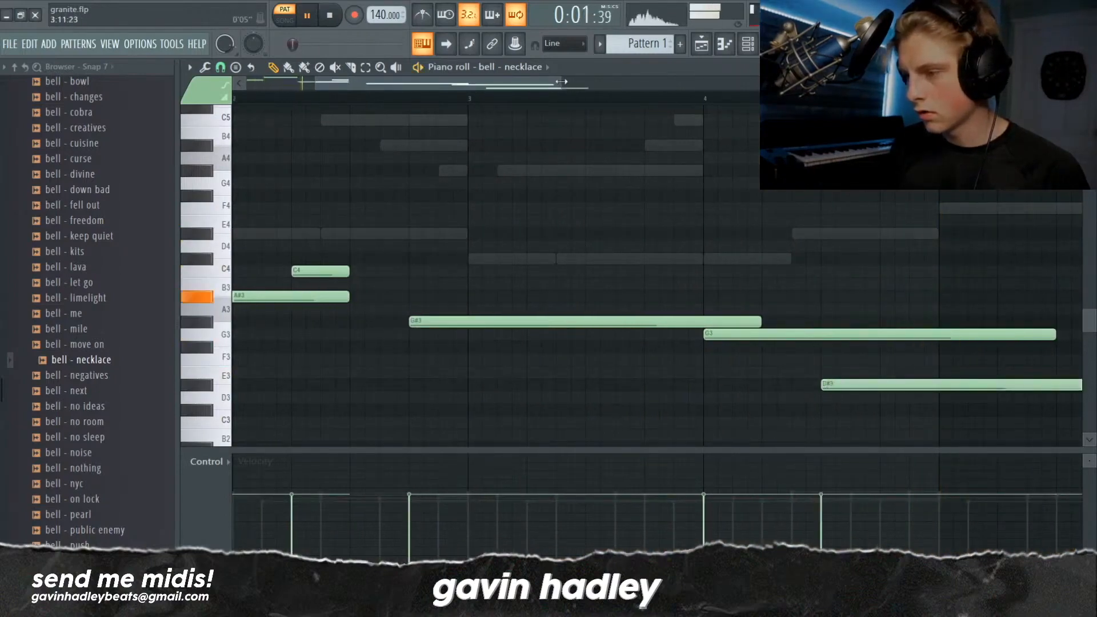
Make the whole bell melody legato using a temporary G#3 at the start of bar 5, and delete that helper note.
left_click_drag(561, 82, 845, 82)
left_click_drag(557, 297, 565, 326)
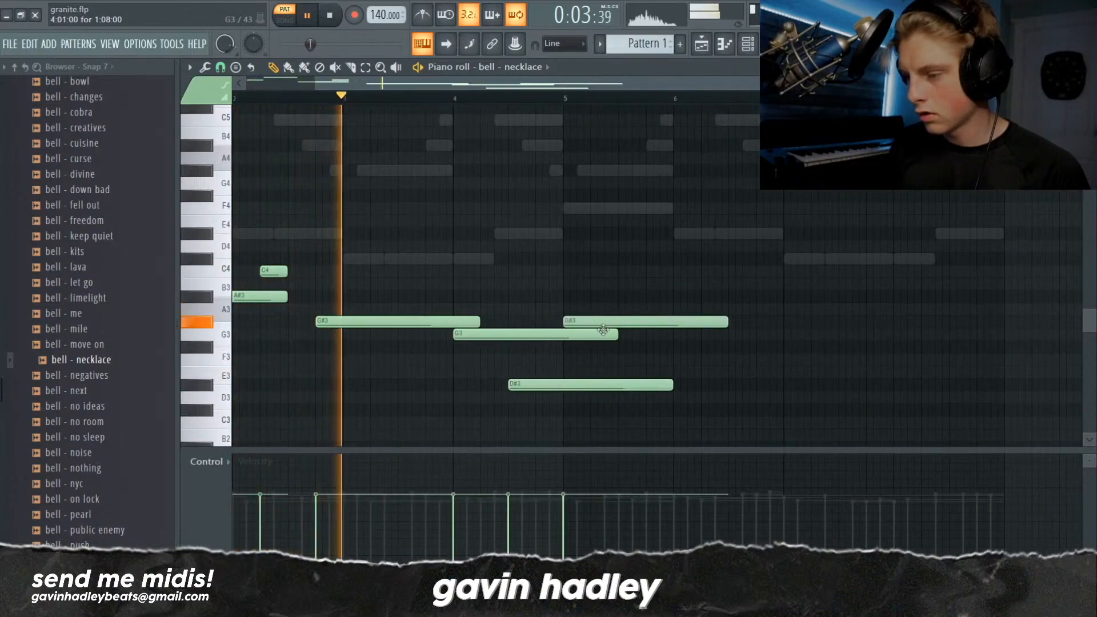
key("ctrl+l")
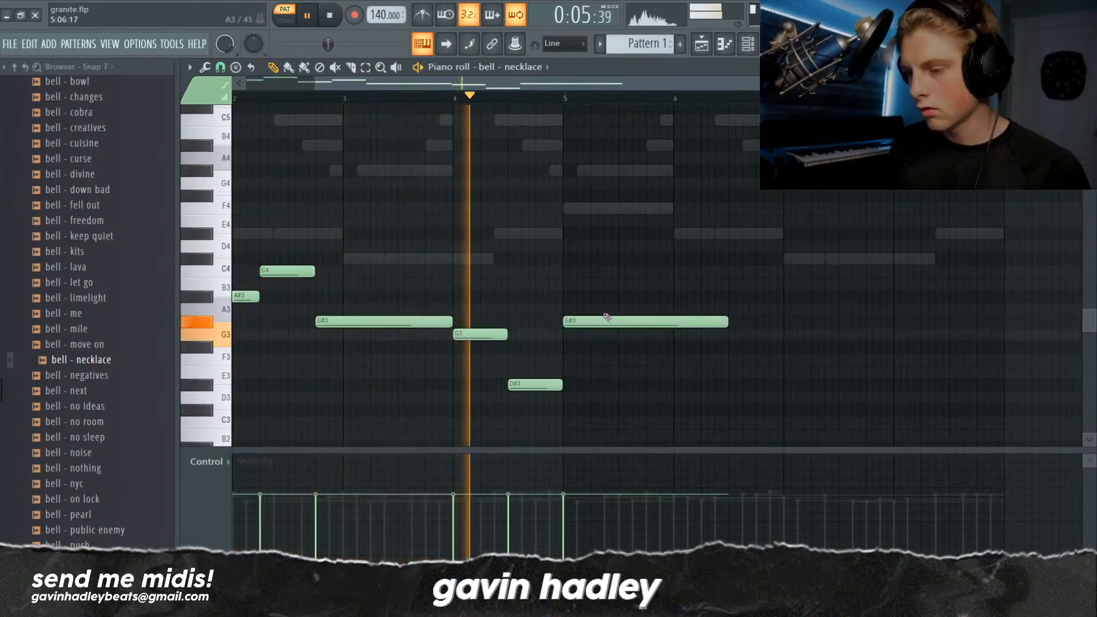
right_click(607, 317)
Duplicate the four-bar bell phrase into bars 5–8 and clear the note selection.
key("ctrl+v")
key("space")
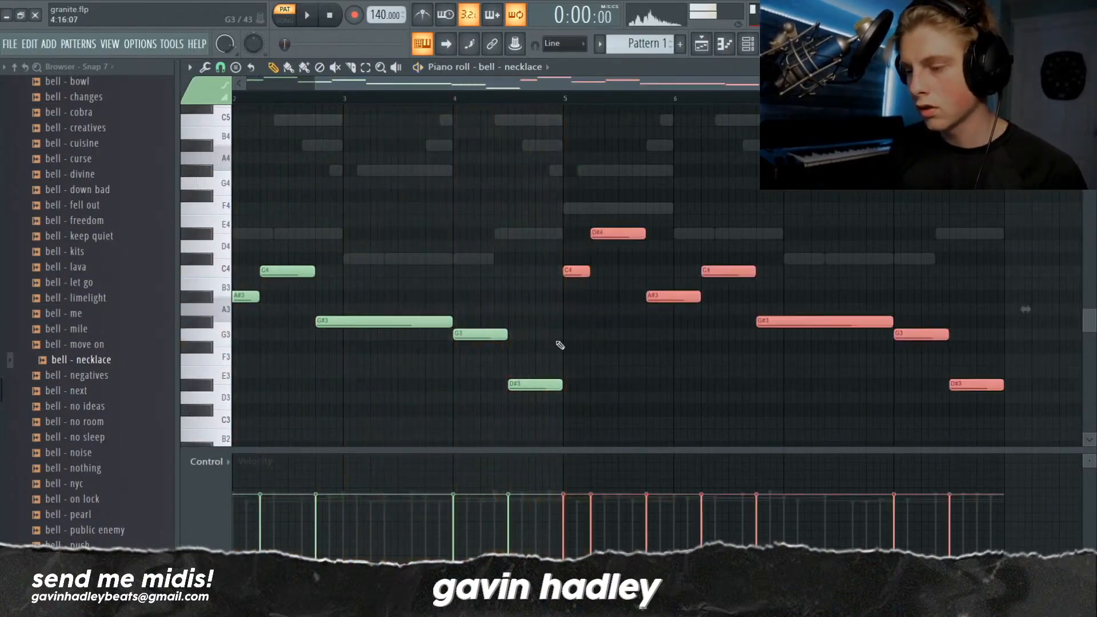
left_click(566, 336)
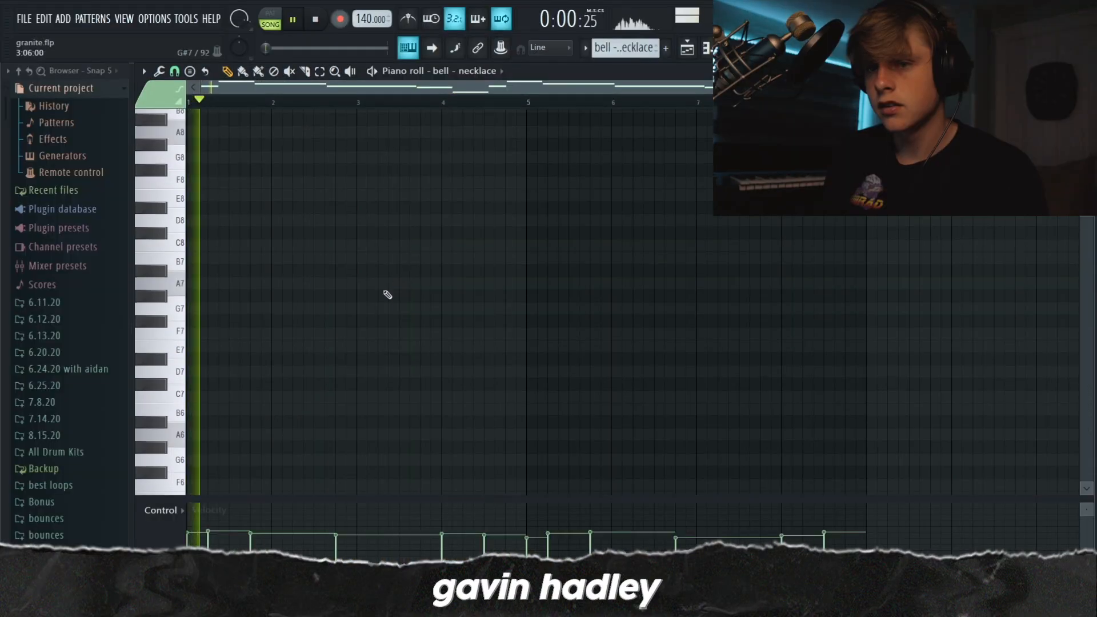
Review the bell melody's notes and open the Little AlterBoy effect on the bell - necklace mixer track.
scroll(348, 354, "down", 10)
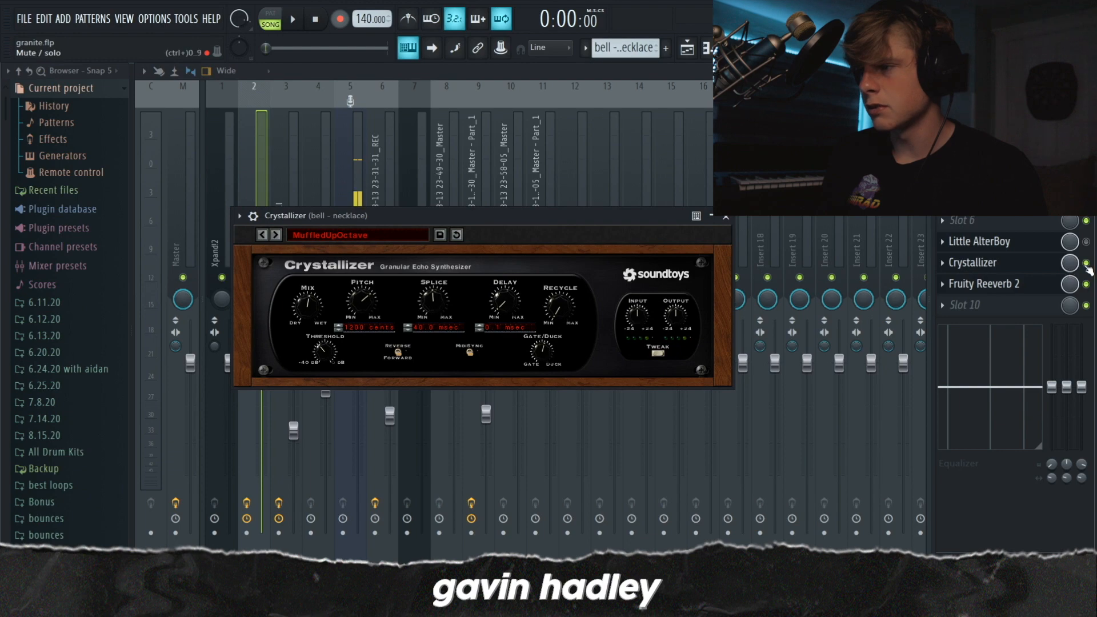
left_click(1023, 241)
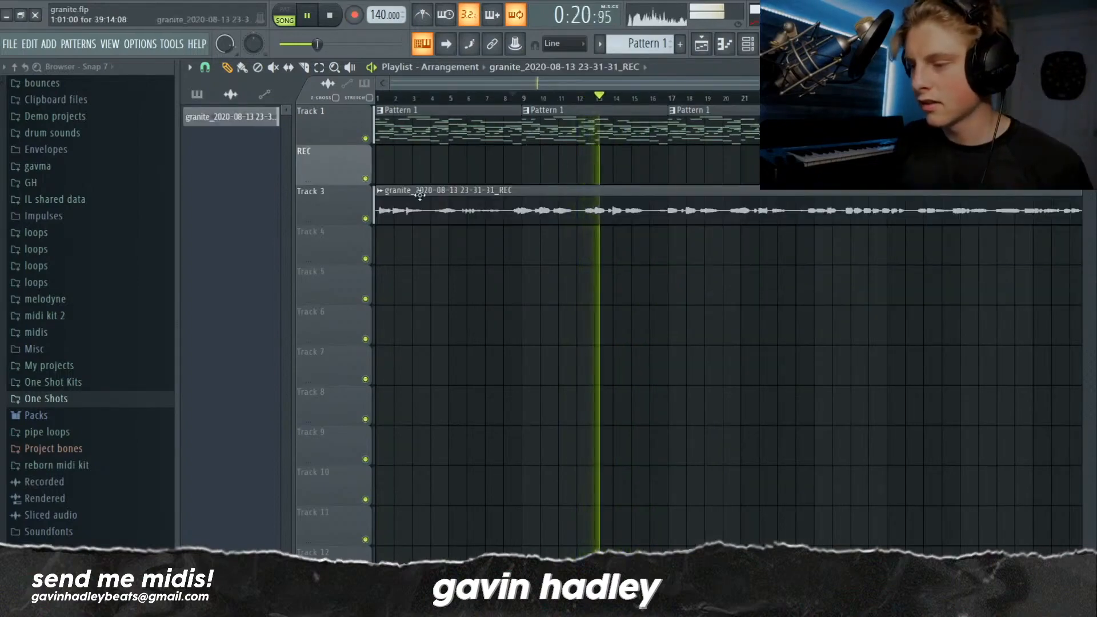
Shift the recorded granite REC audio clip later in the playlist, and show the effects on its mixer track.
left_click_drag(378, 197, 581, 184)
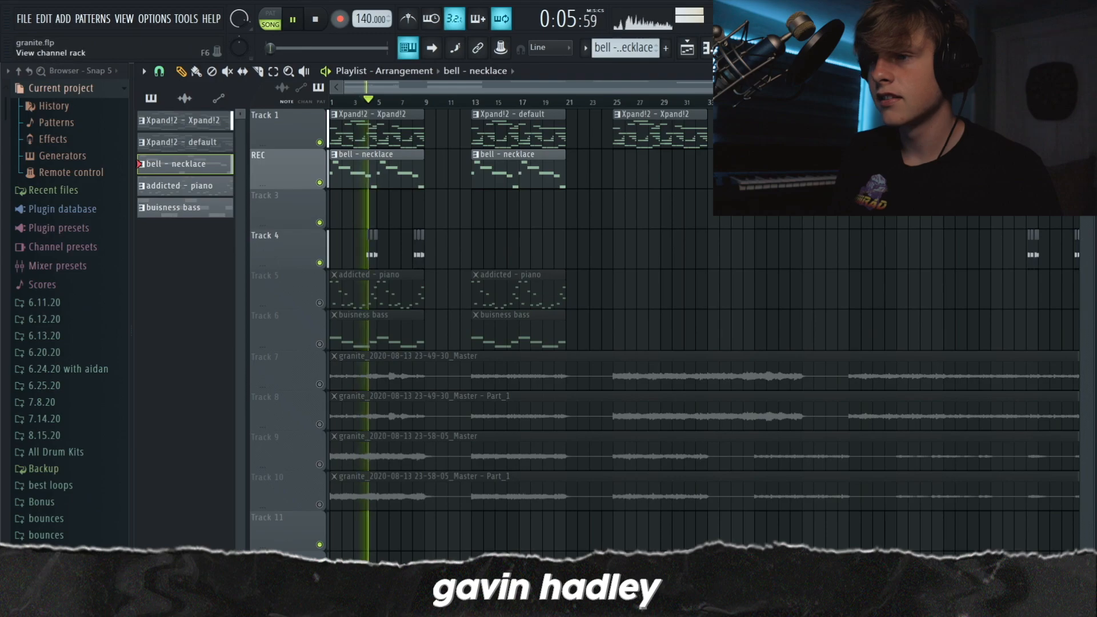
key("F6")
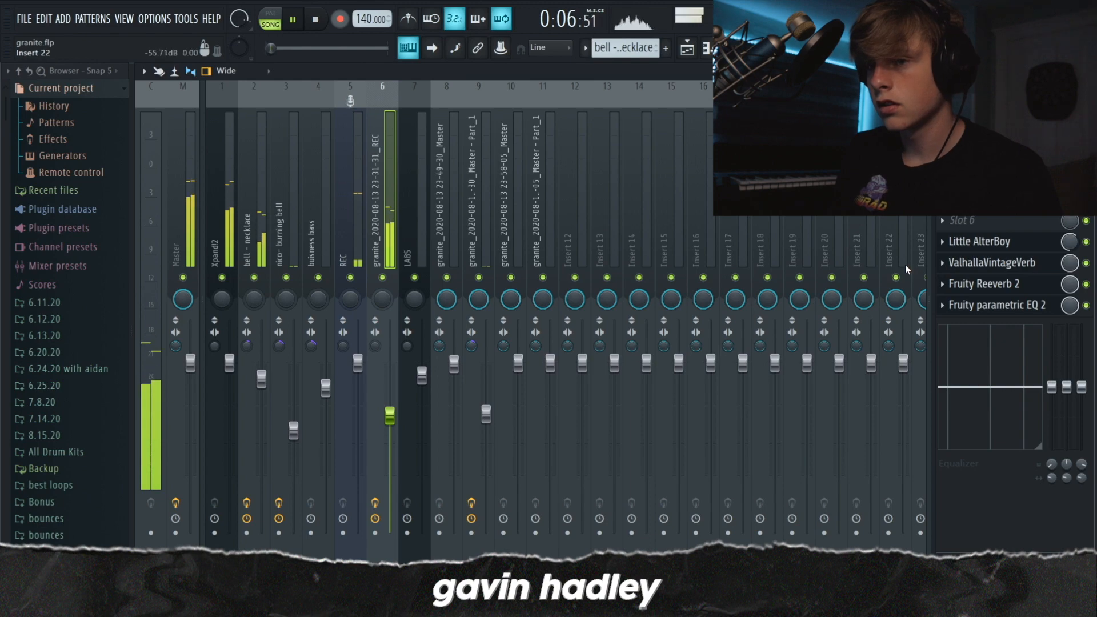
Stop the loop's playback and bring up the playlist.
key("space")
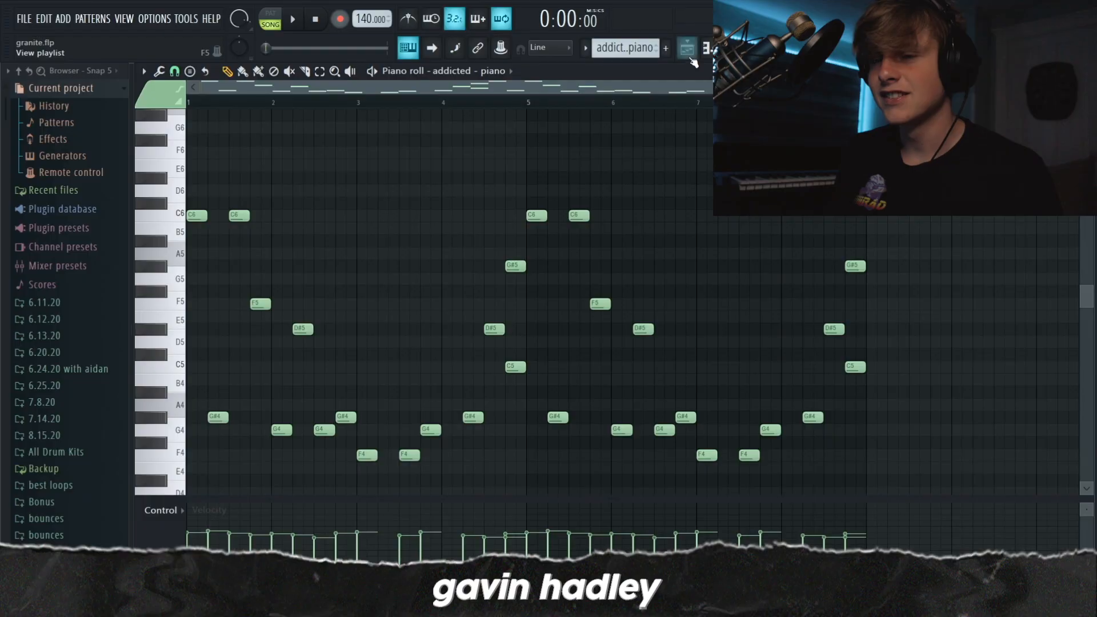
left_click(690, 57)
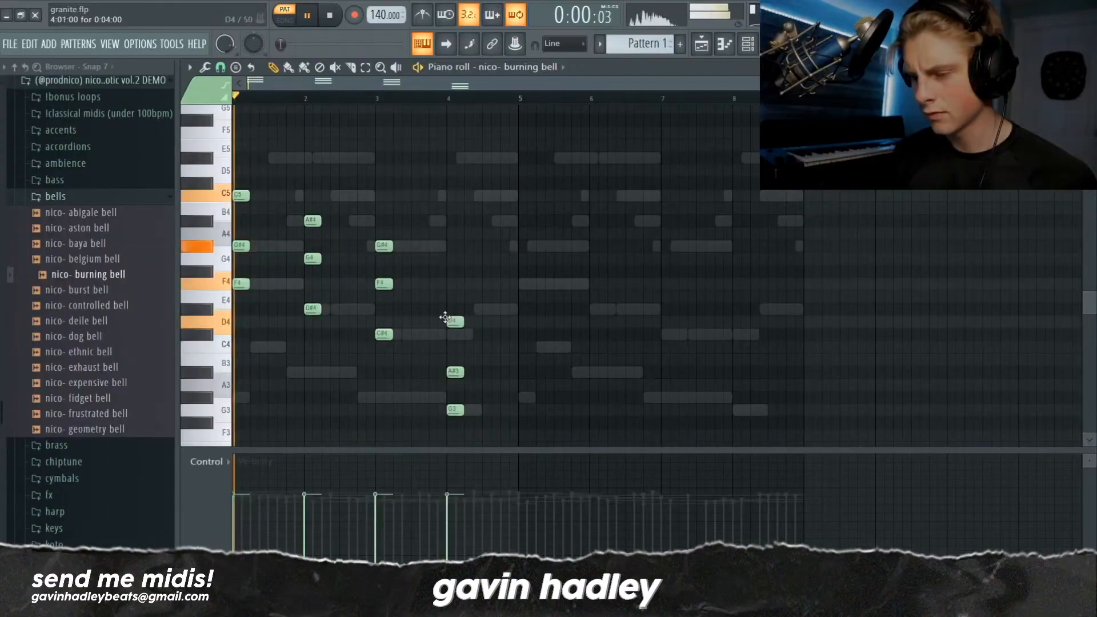
Place the fourth burning bell chord in the middle of bar 4 as D#, G and A#, and raise it one octave to D#4, G4 and A#4.
scroll(396, 289, "down", 4)
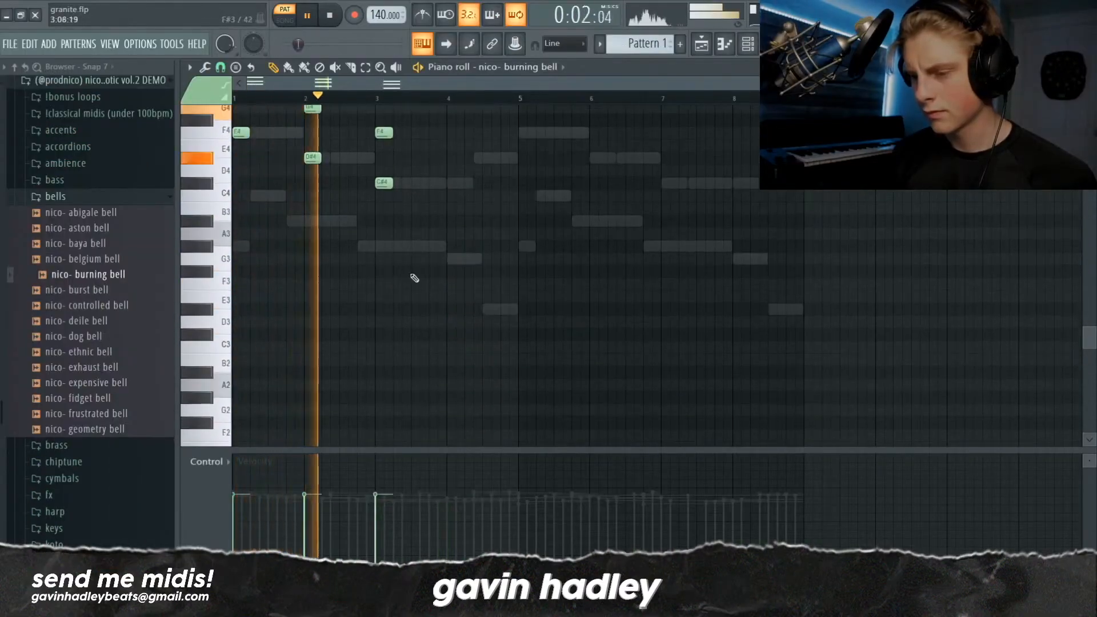
left_click(488, 311)
left_click(481, 258)
key("space")
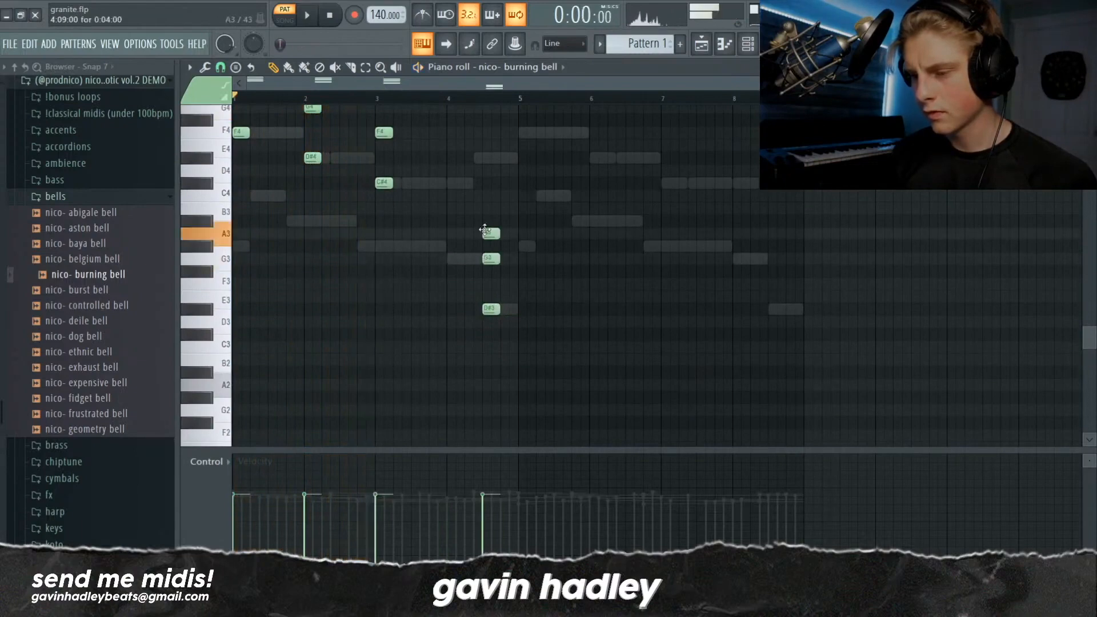
key("space")
left_click_drag(382, 114, 544, 350)
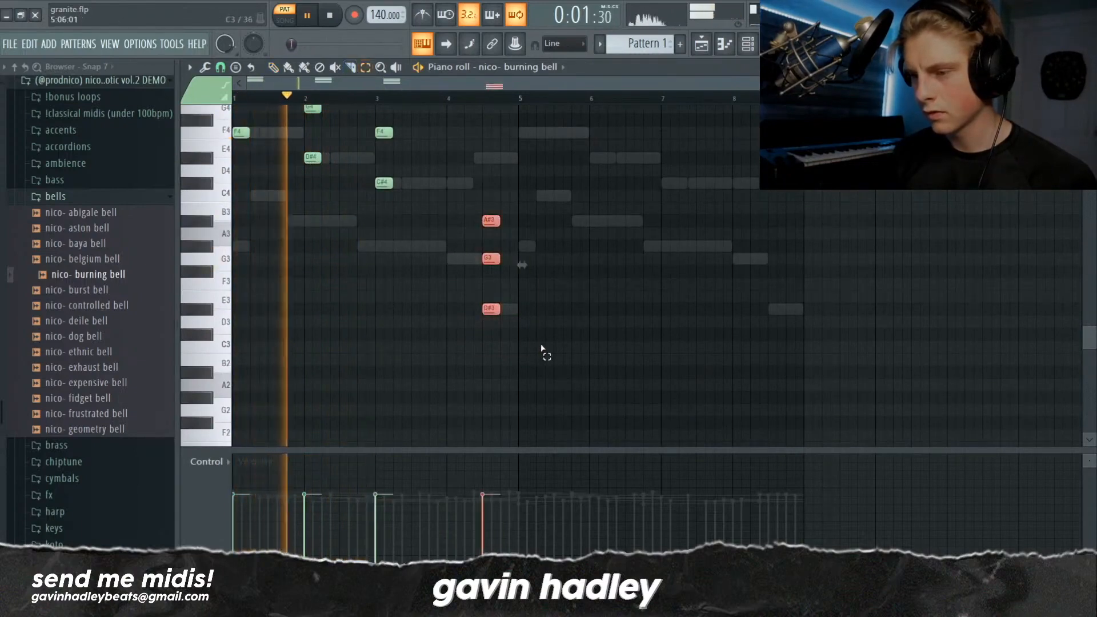
key("ctrl+Up")
left_click(552, 350)
scroll(537, 338, "up", 2)
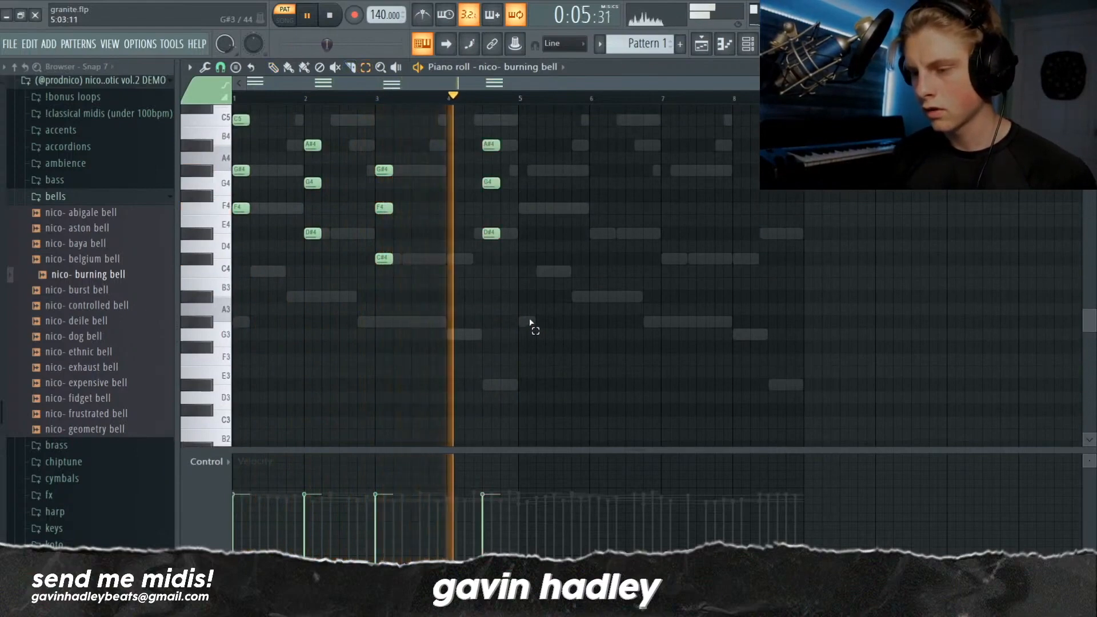
Extend the last chord to the end of bar 4 and make the burning bell chords legato.
left_click_drag(517, 260, 466, 136)
key("space")
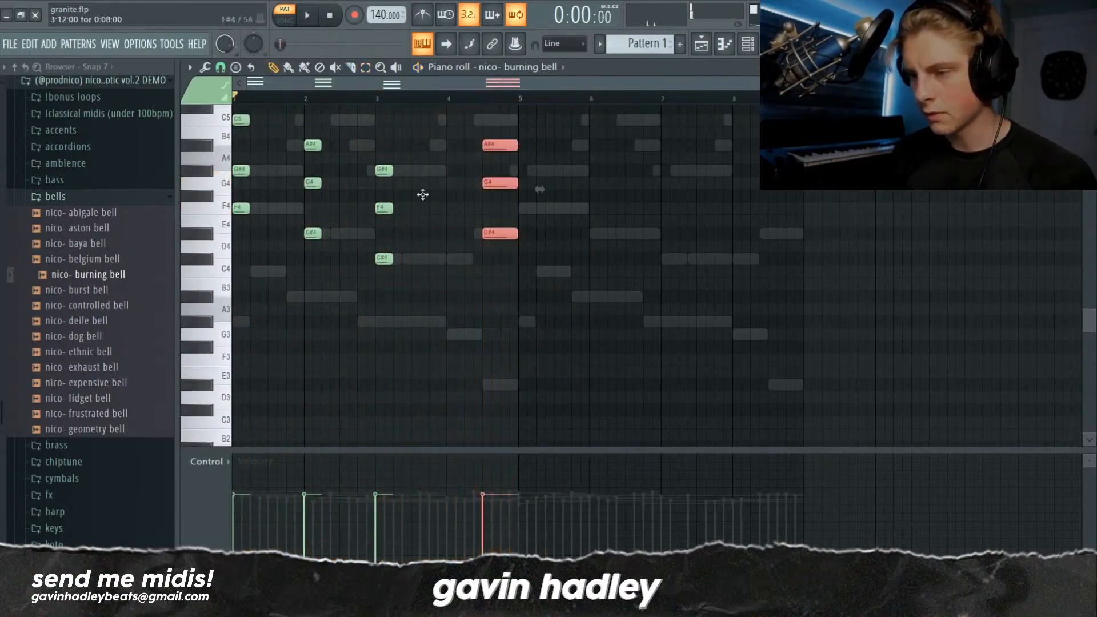
key("ctrl+l")
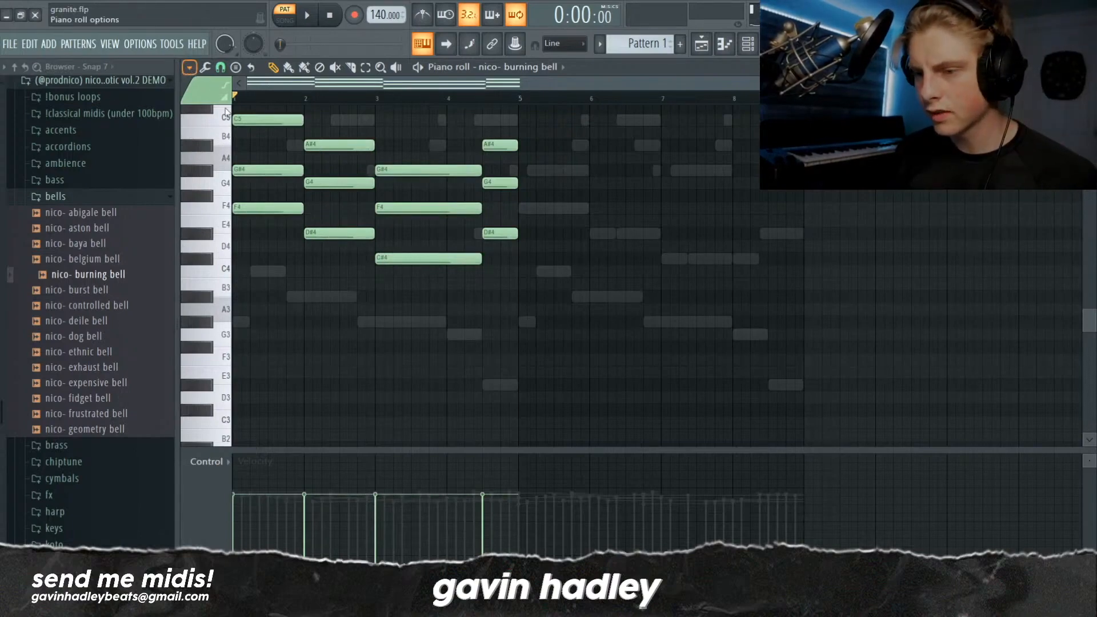
Arpeggiate the burning bell chords across several octaves and play the result.
left_click(331, 247)
key("space")
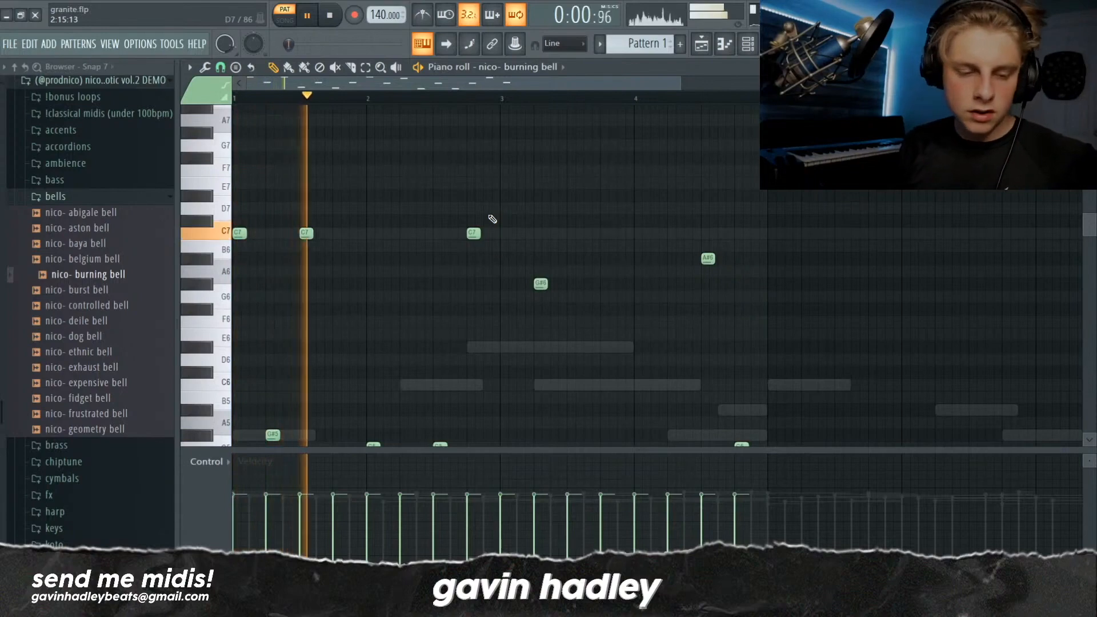
left_click(552, 205)
right_click(553, 206)
Set the arpeggio's last note to G#4, duplicate the four-bar phrase into bars 5–8, and play it.
key("space")
left_click_drag(484, 412, 475, 432)
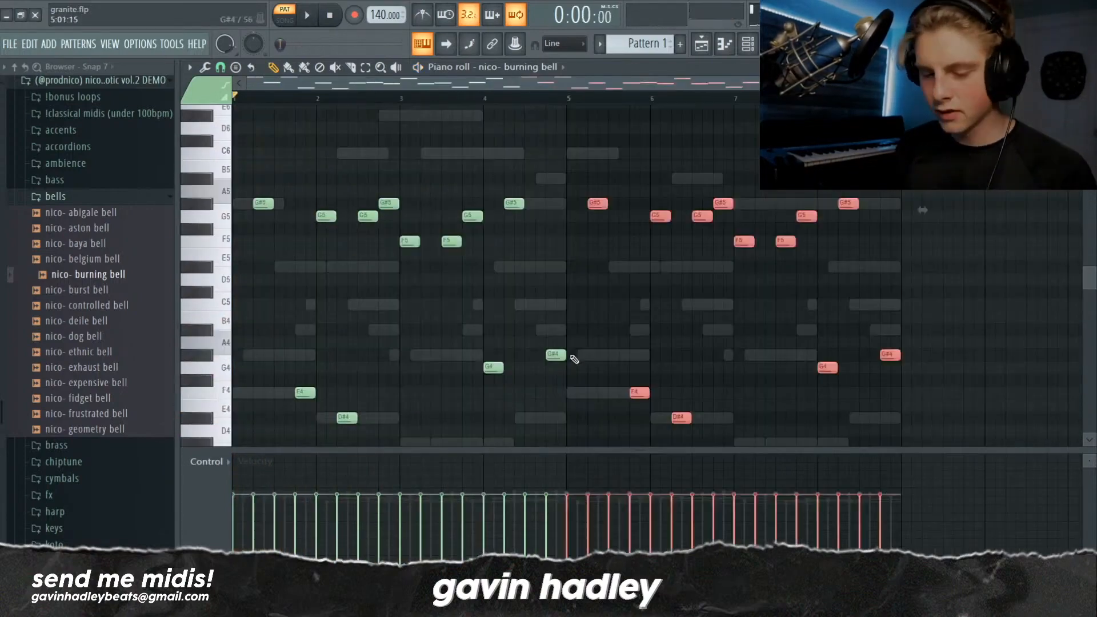
key("space")
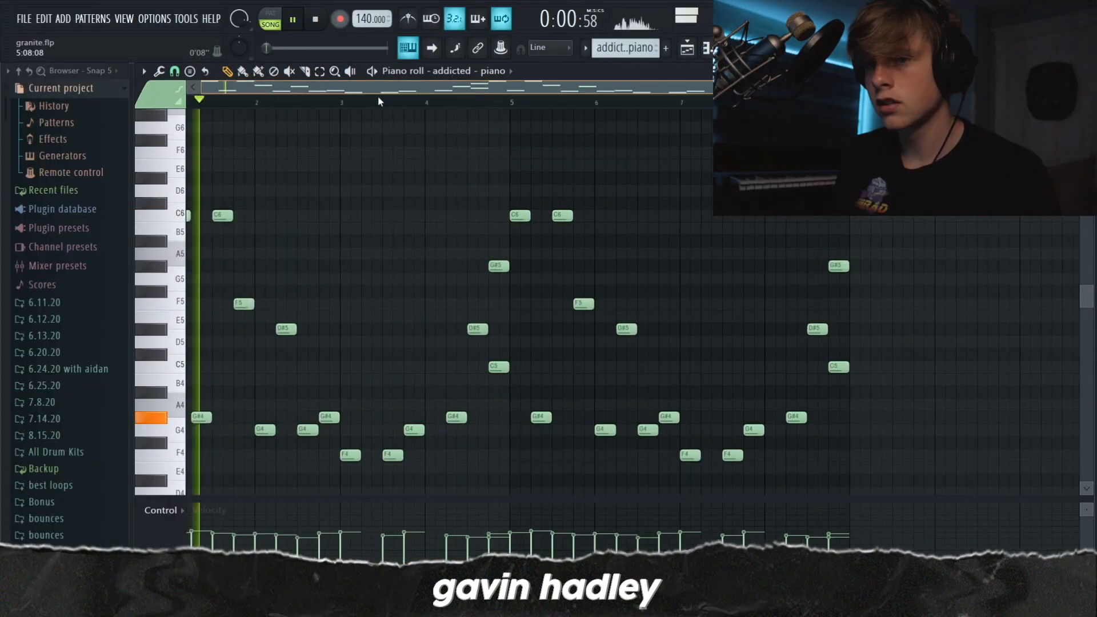
Listen to the loop with all effects on the nico- burning bell mixer track bypassed, and return to the piano roll.
key("space")
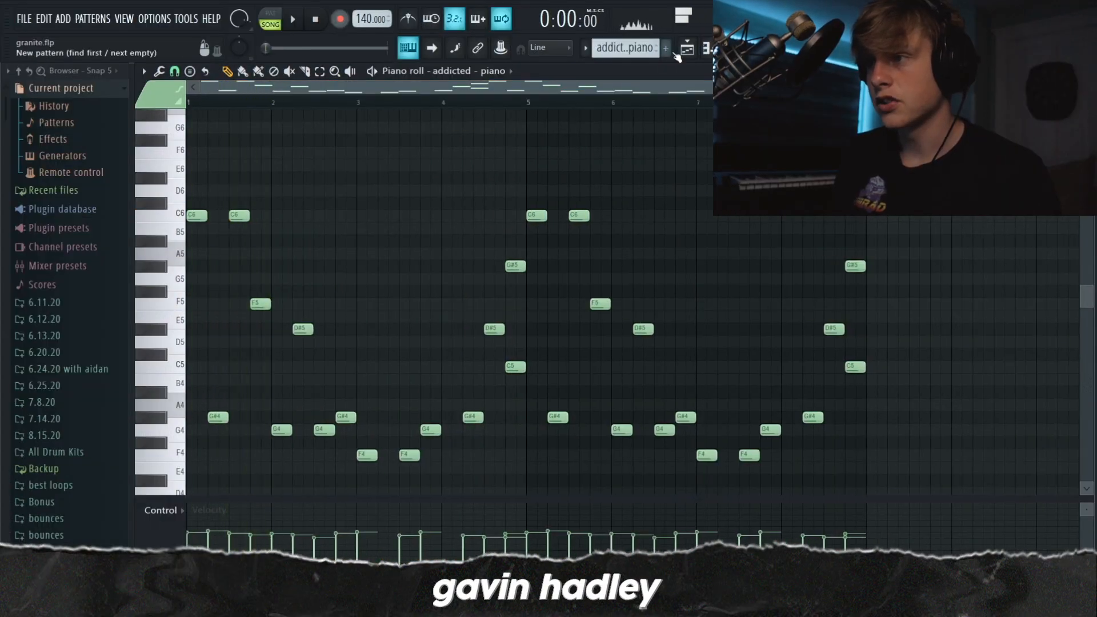
key("F9")
key("space")
left_click(287, 214)
key("space")
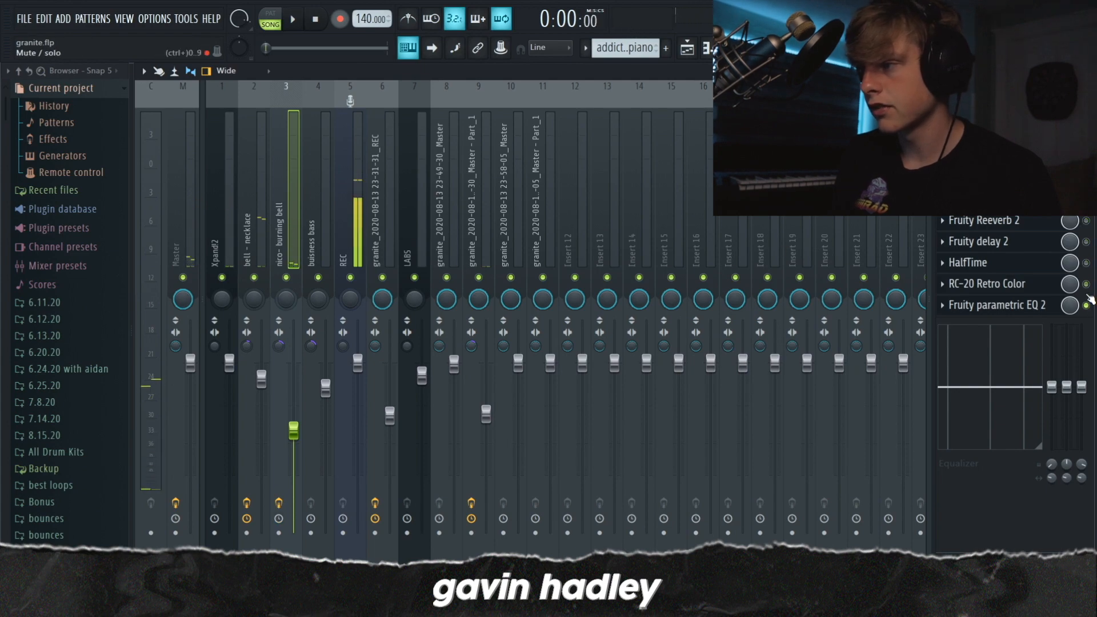
key("space")
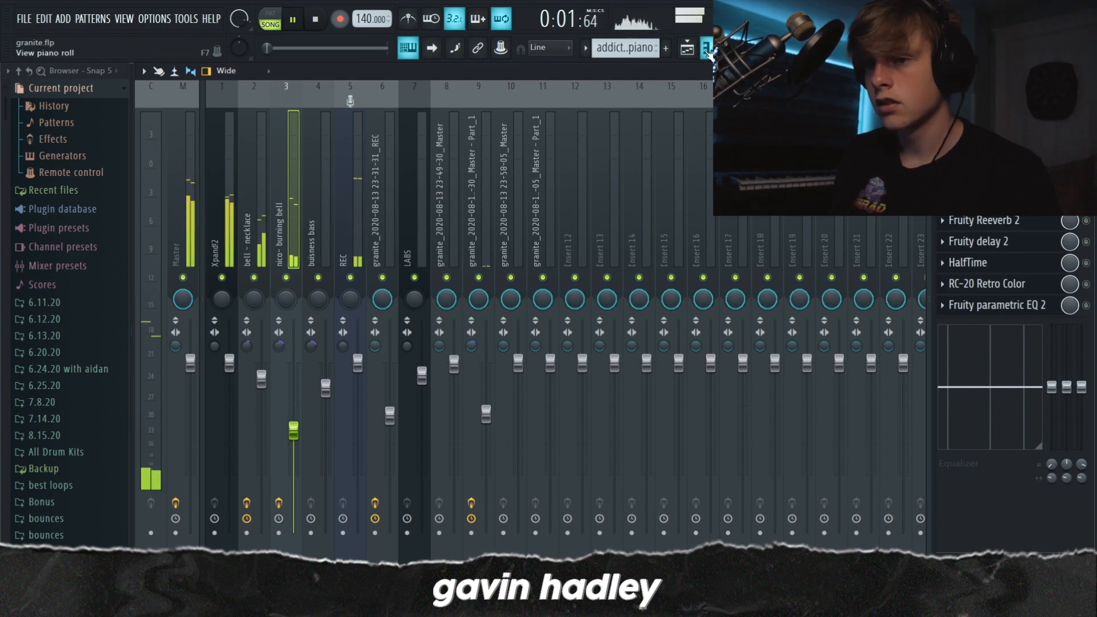
left_click(707, 50)
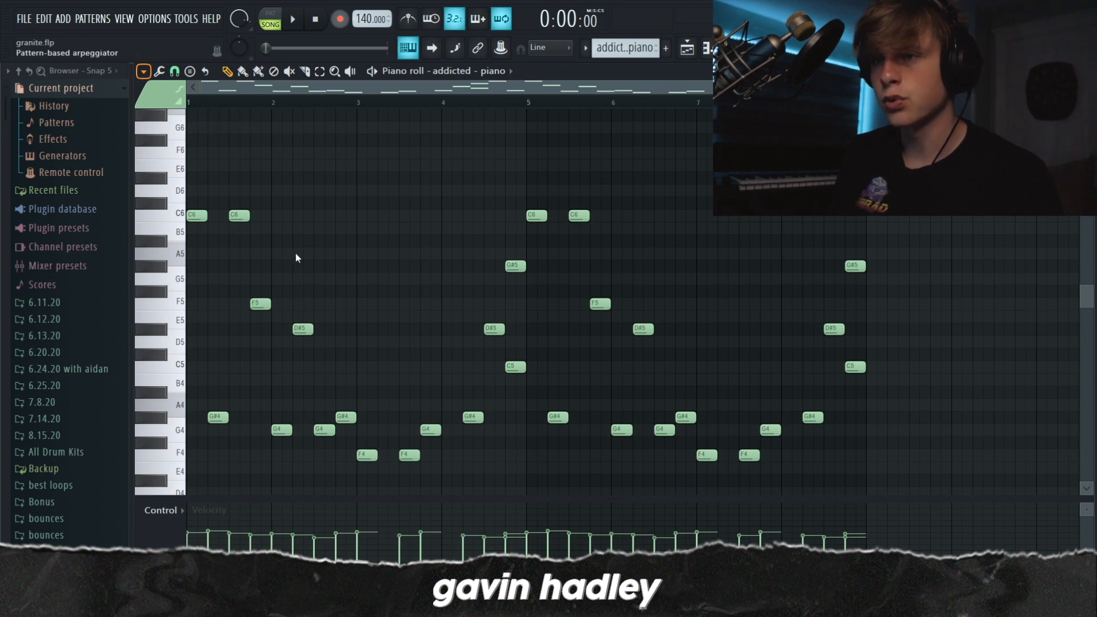
Review the addicted - piano arpeggio's notes, selecting the F5 and D#5 notes in bars 1 and 2.
scroll(360, 258, "down", 3)
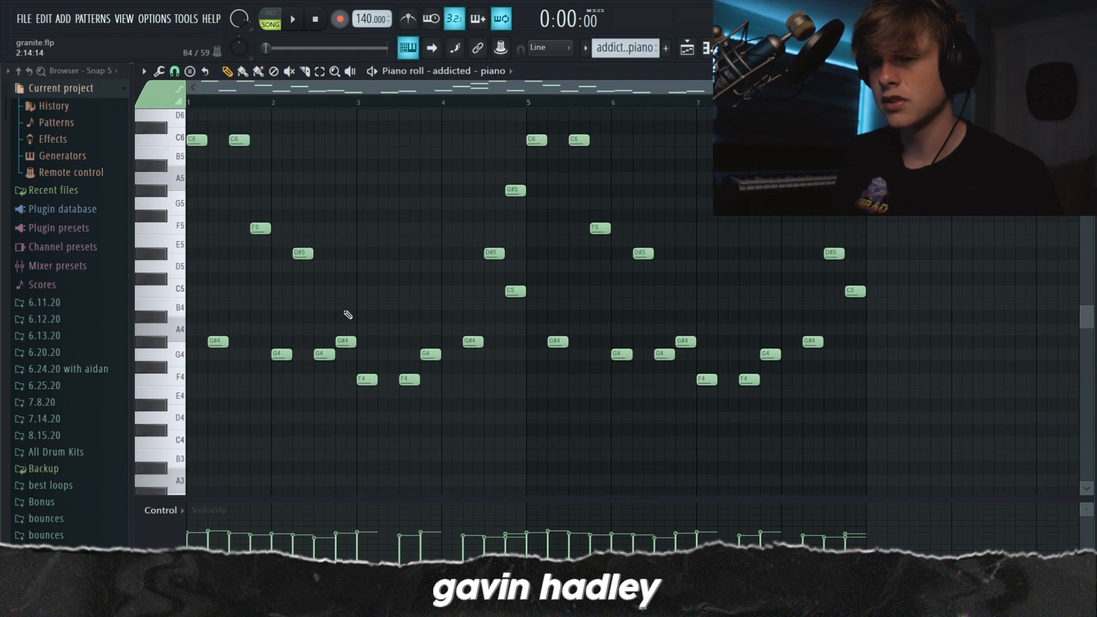
scroll(384, 326, "up", 1)
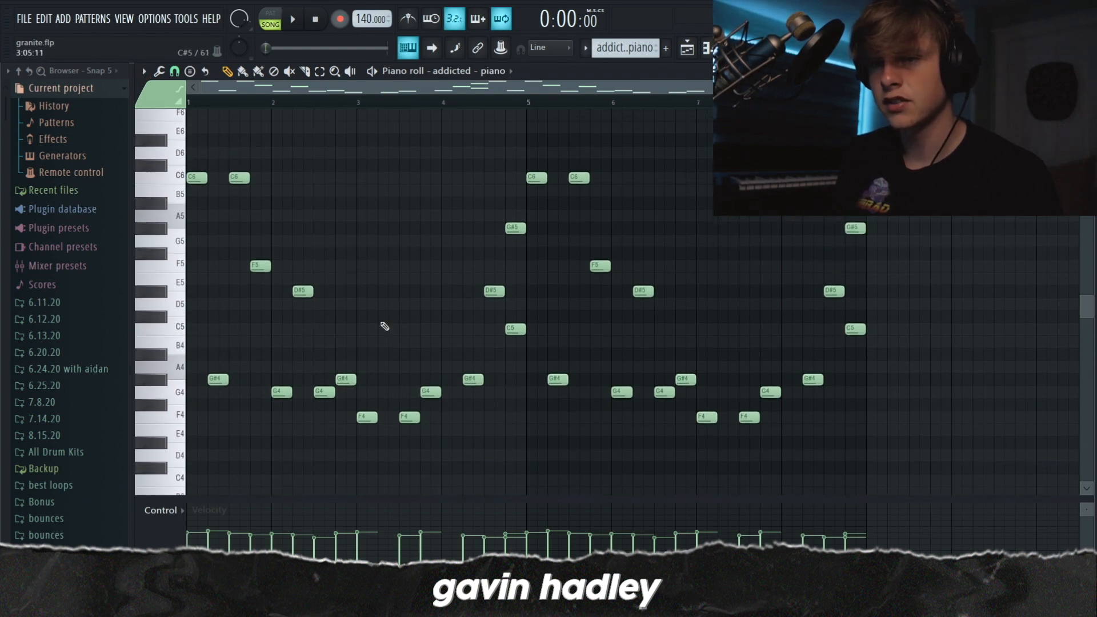
scroll(397, 225, "up", 2)
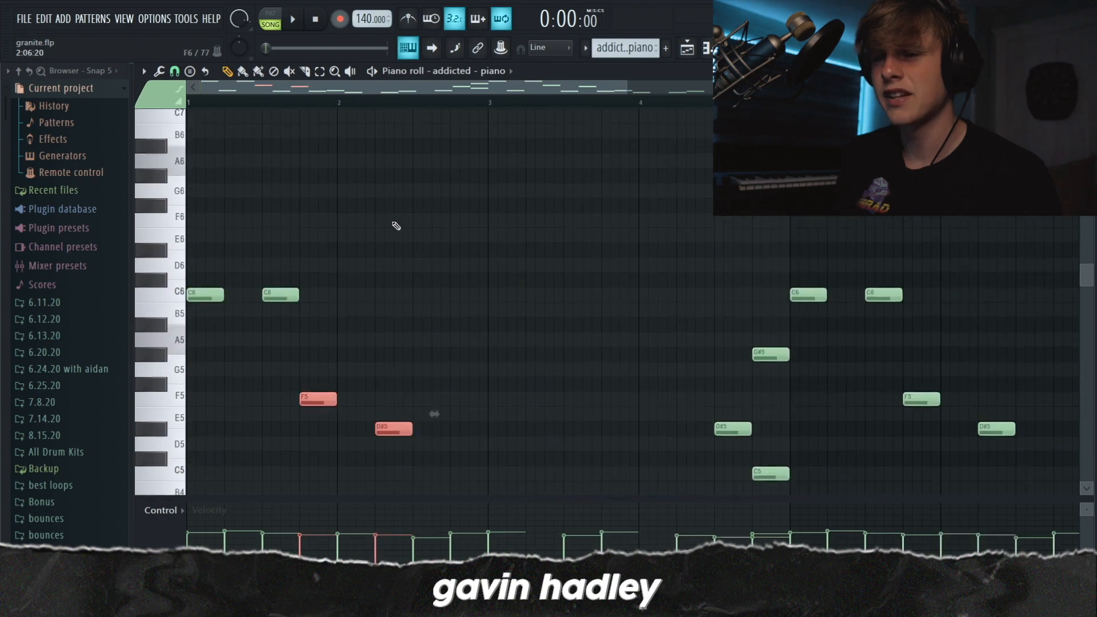
scroll(382, 226, "down", 2)
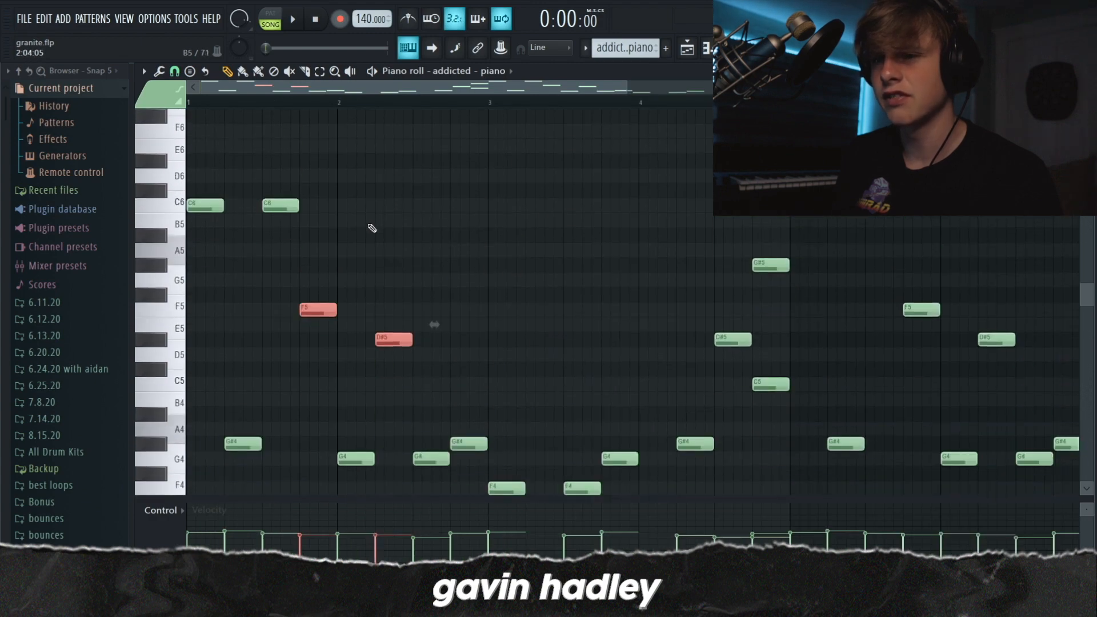
scroll(437, 313, "down", 2)
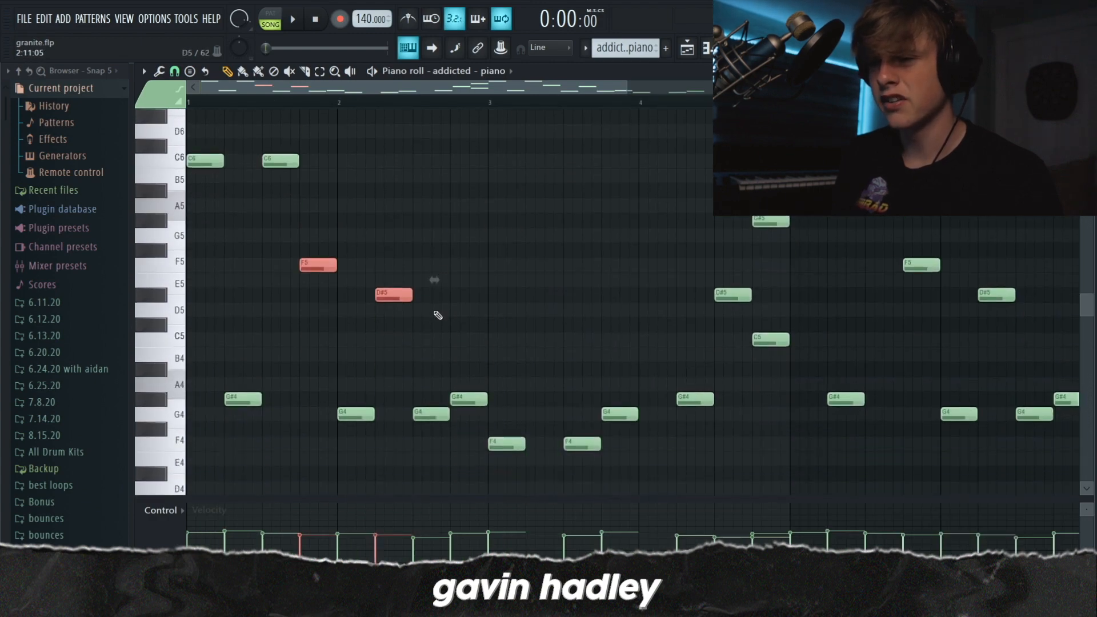
Re-enable Fruity parametric EQ 2 and RC-20 Retro Color on the nico- burning bell mixer track, inspecting the EQ curve.
key("F9")
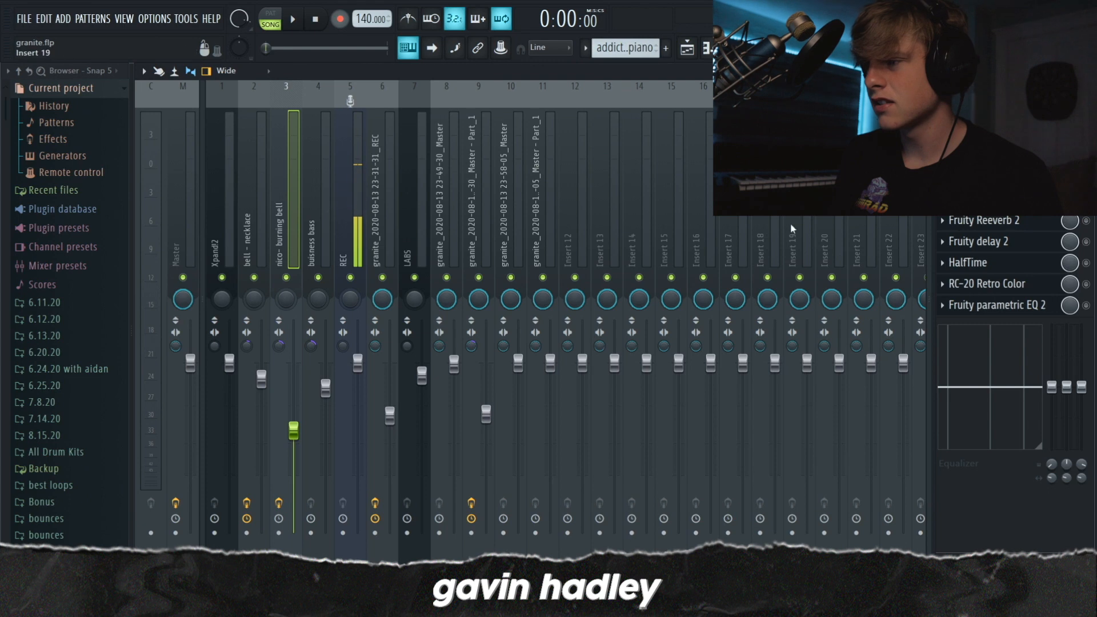
key("space")
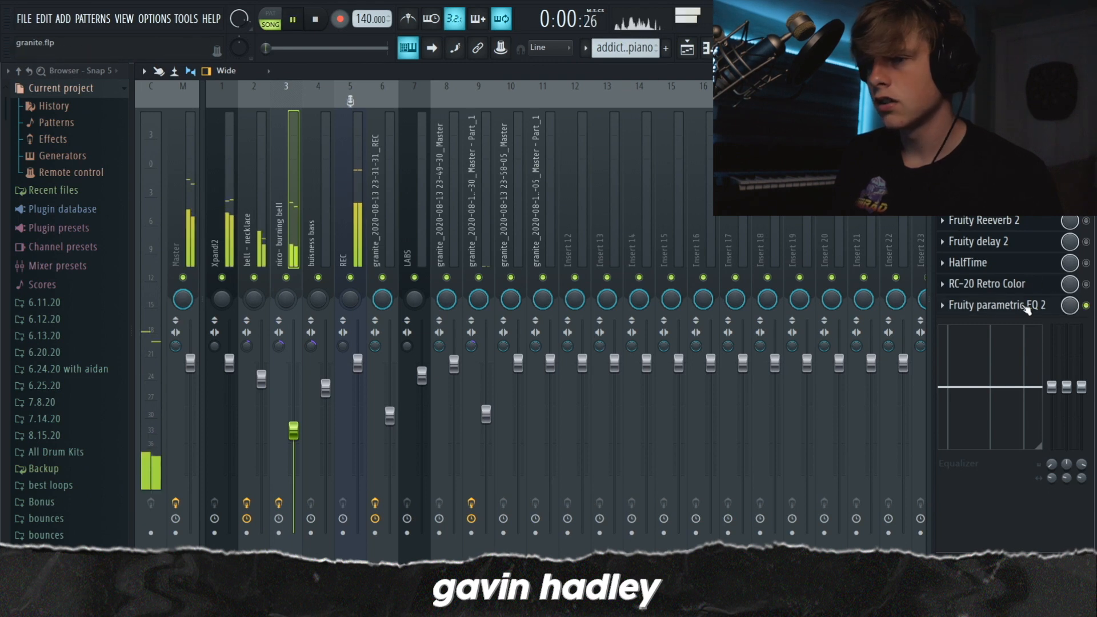
left_click(996, 305)
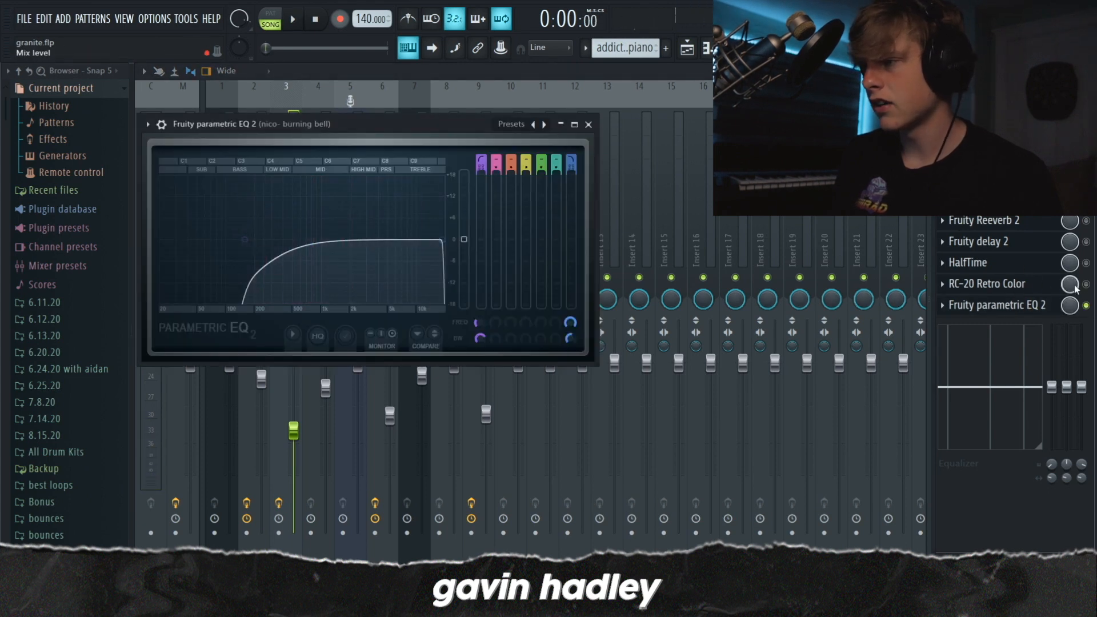
left_click(1070, 286)
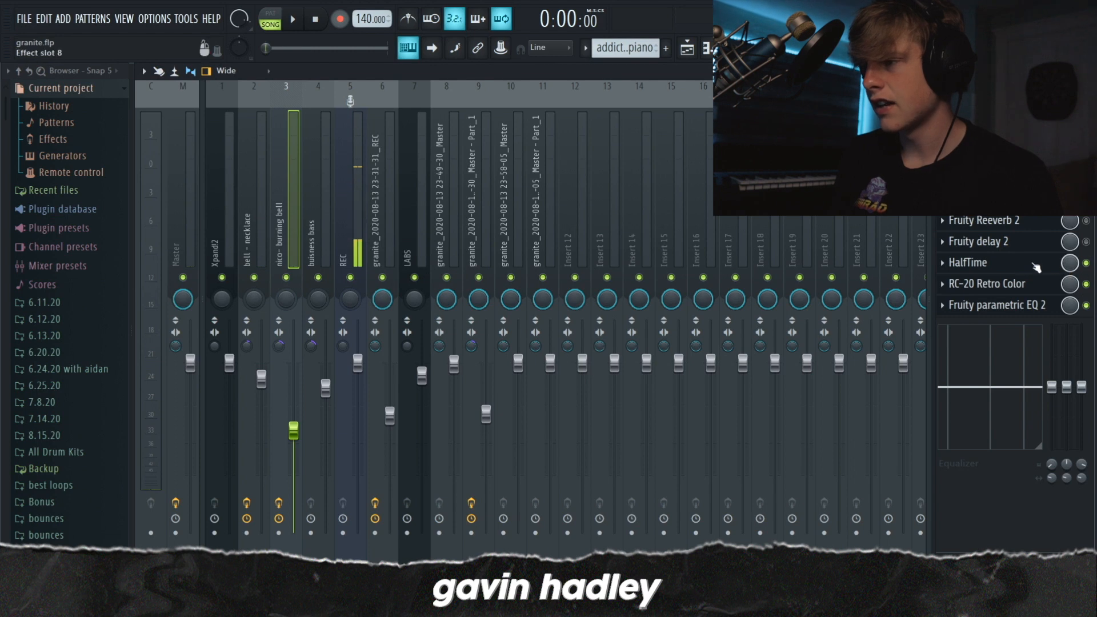
Re-enable HalfTime, Fruity delay 2 and Fruity Reeverb 2 on the burning bell track, inspecting the HalfTime and delay settings.
left_click(1051, 264)
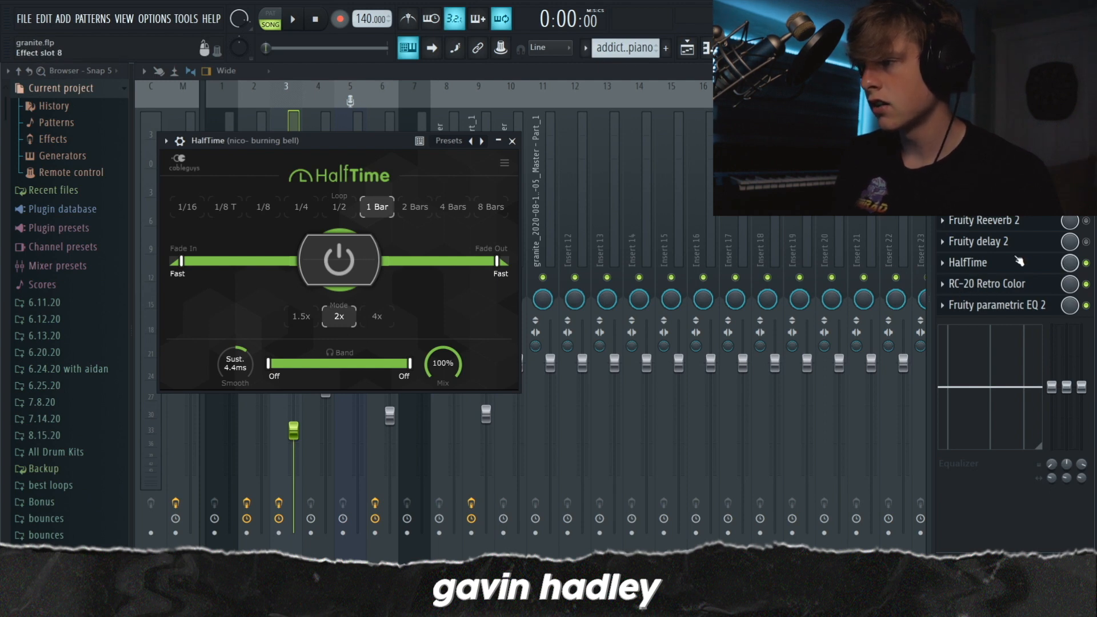
key("space")
key("Escape")
left_click(1034, 244)
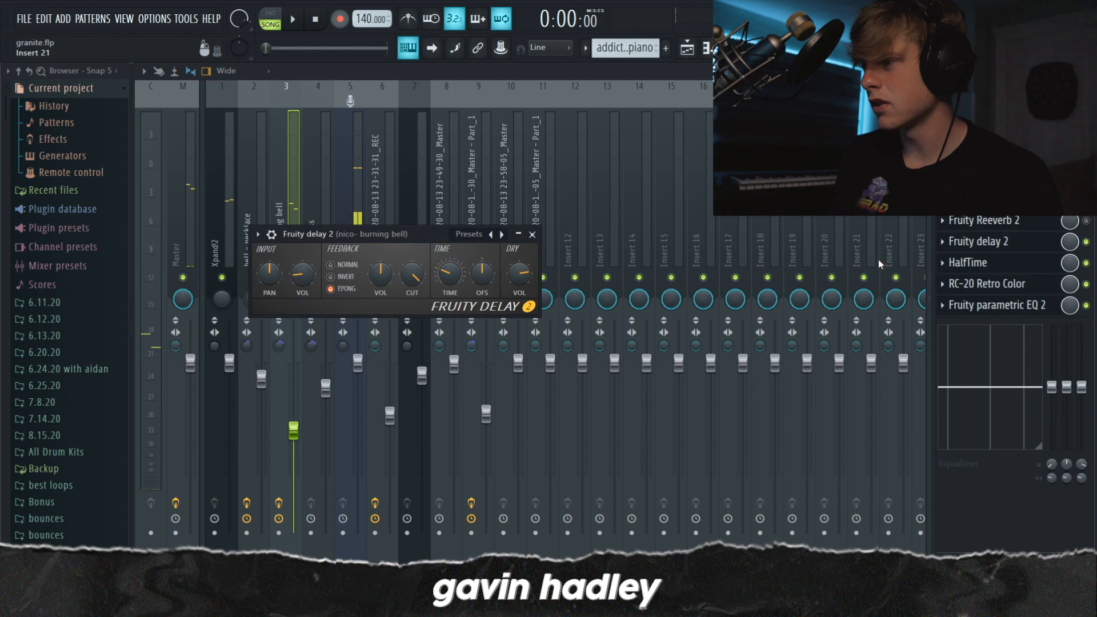
key("Escape")
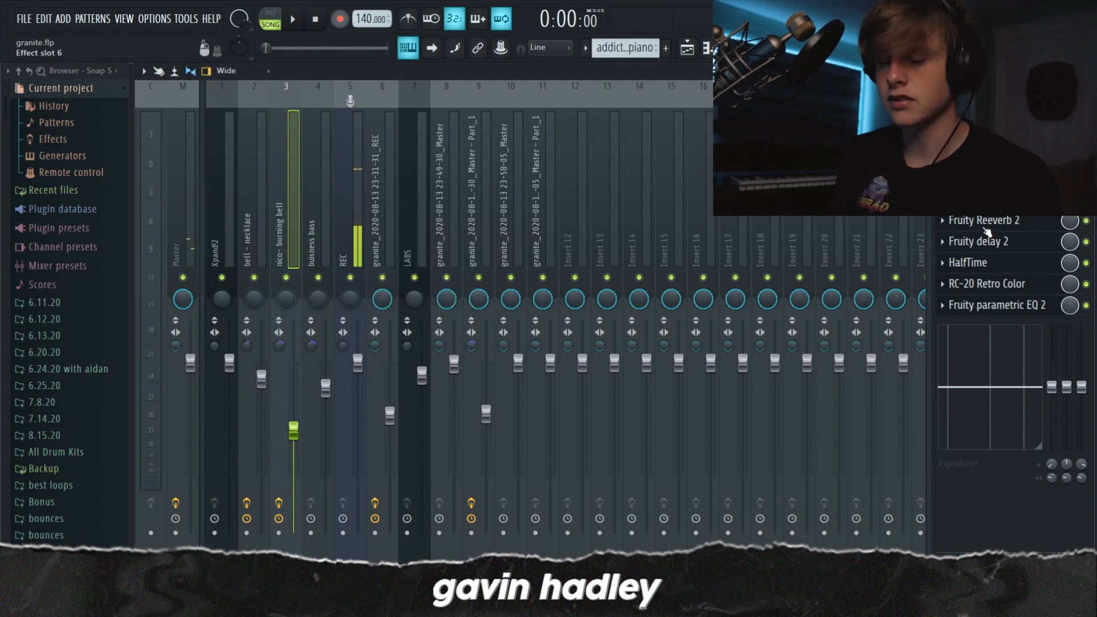